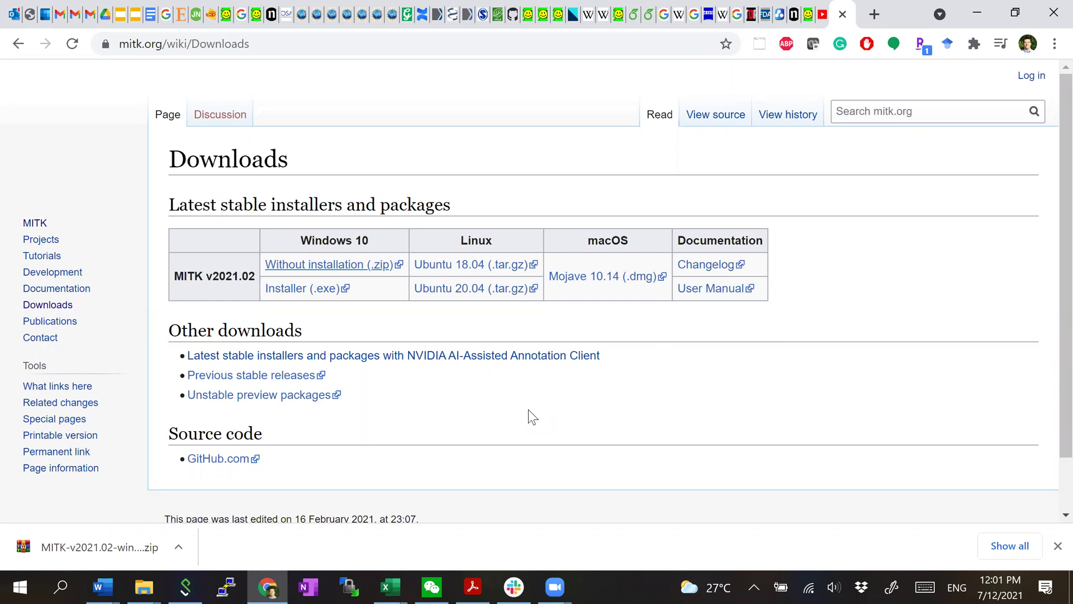
Switch to File Explorer and open the bin folder inside the MITK-v2021.02-windows-x86_64 folder of IBM_project
left_click(252, 44)
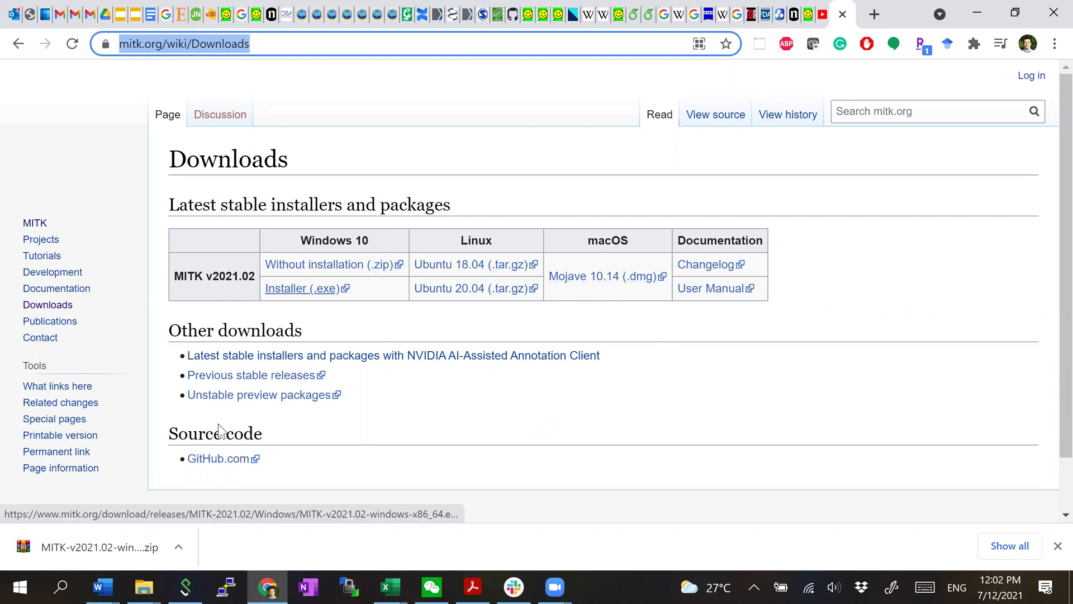
key("alt+Tab")
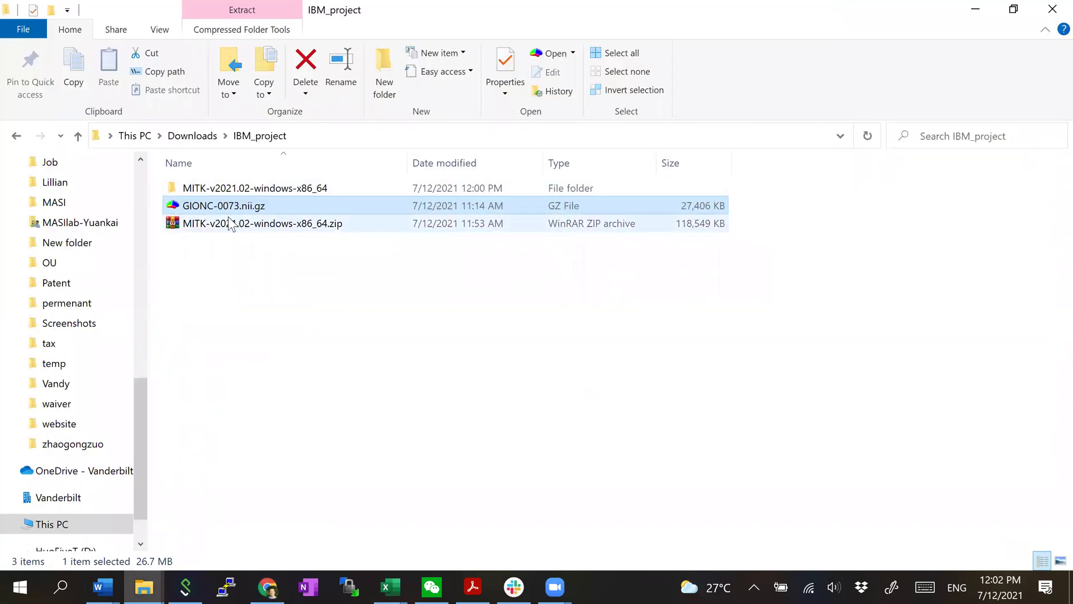
left_click(246, 190)
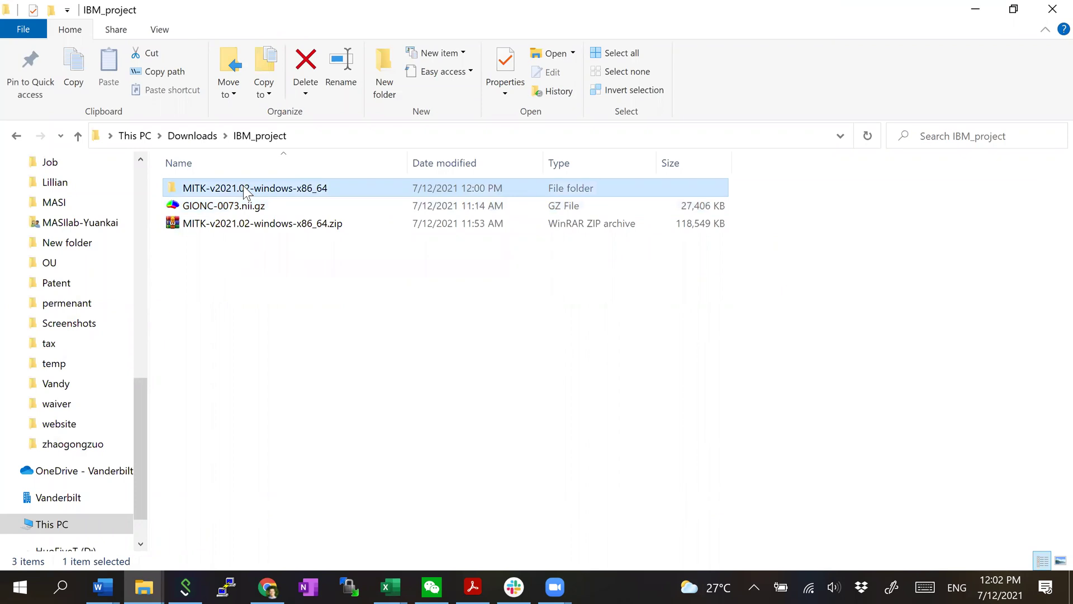
double_click(275, 190)
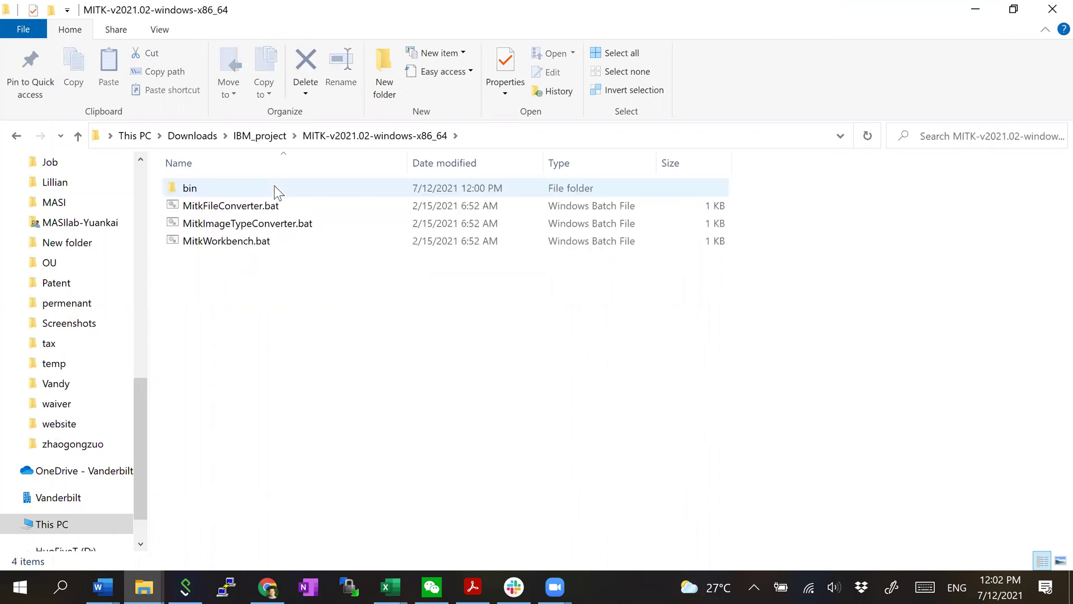
left_click(275, 187)
double_click(274, 188)
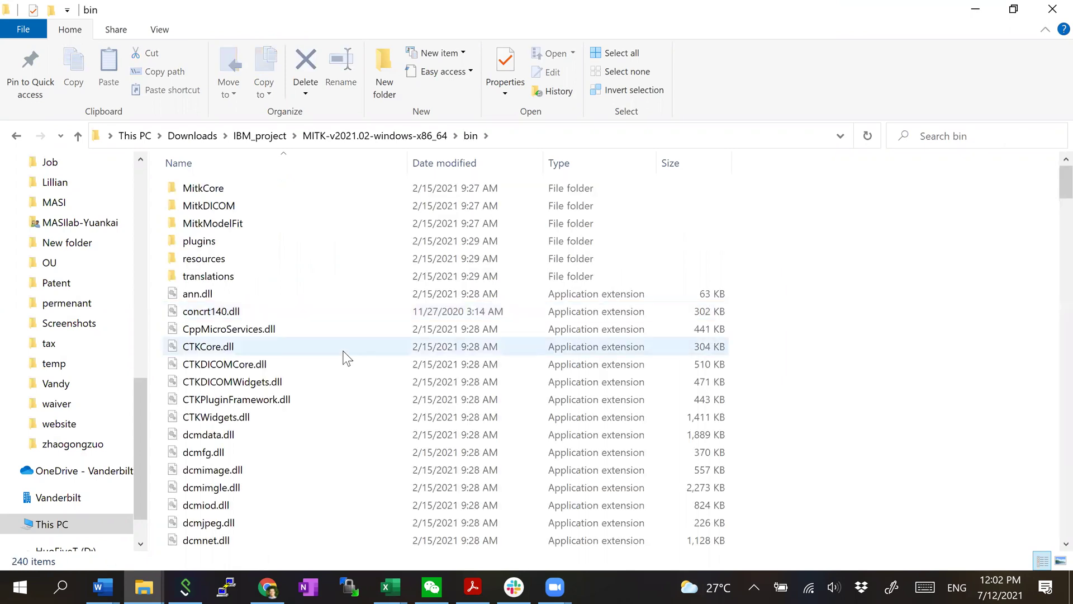
Launch MitkWorkbench.exe from the bin folder and maximize the application window
scroll(343, 354, "down", 20)
scroll(343, 352, "down", 12)
scroll(343, 353, "up", 3)
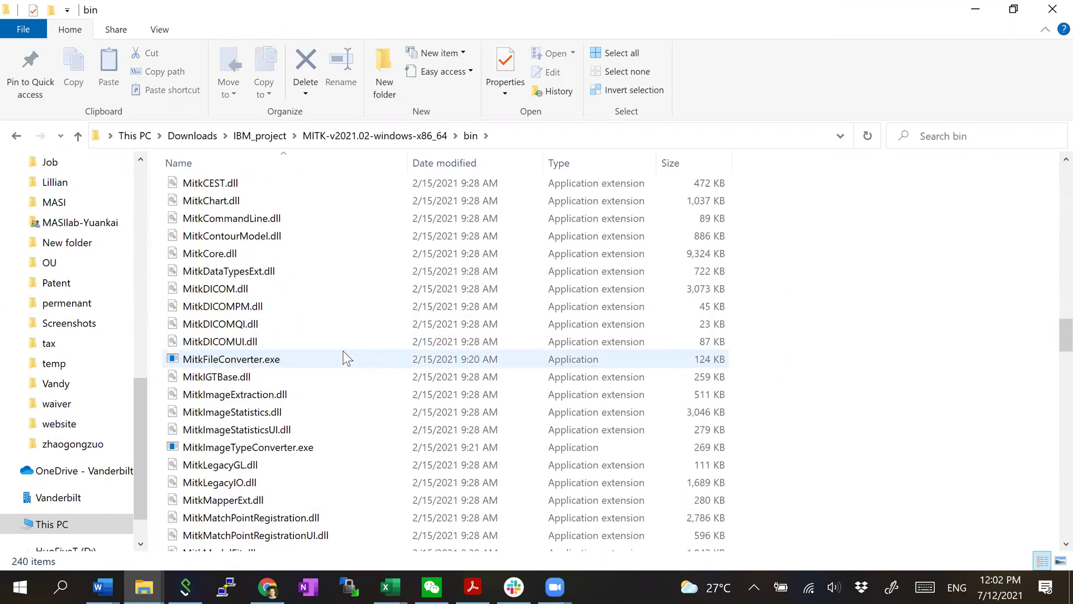
scroll(343, 353, "down", 5)
scroll(347, 358, "down", 3)
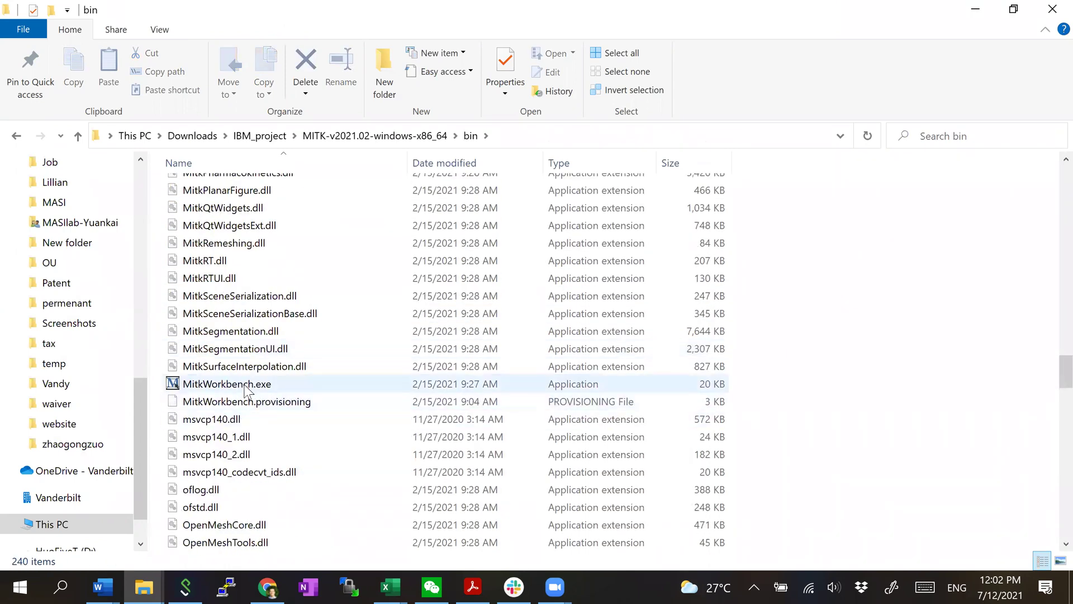
double_click(243, 387)
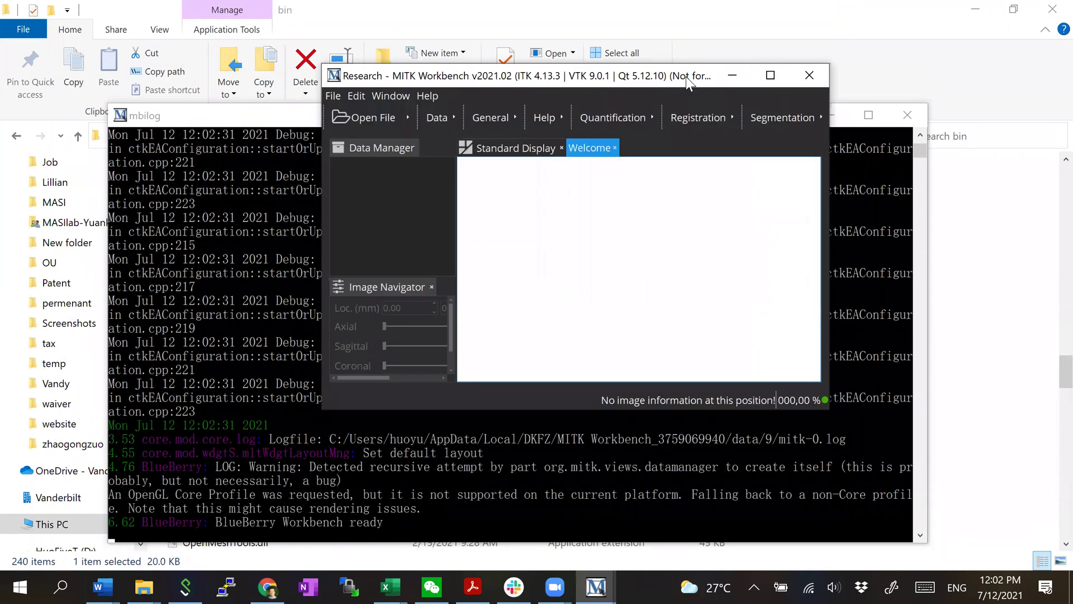
left_click(771, 75)
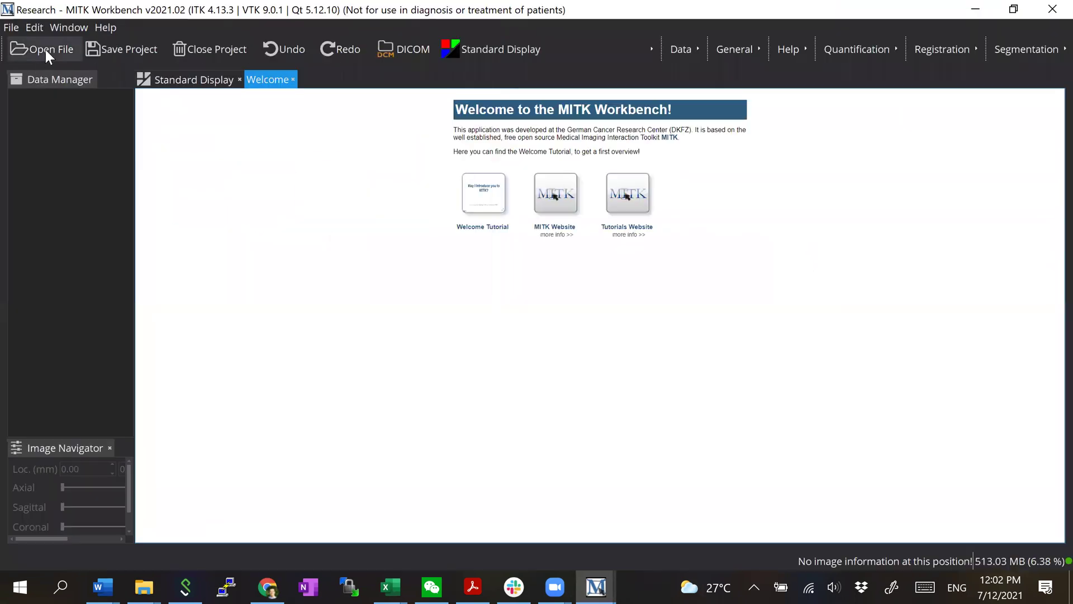
Load the image file GIONC-0073.nii.gz from the IBM_project folder
left_click(55, 49)
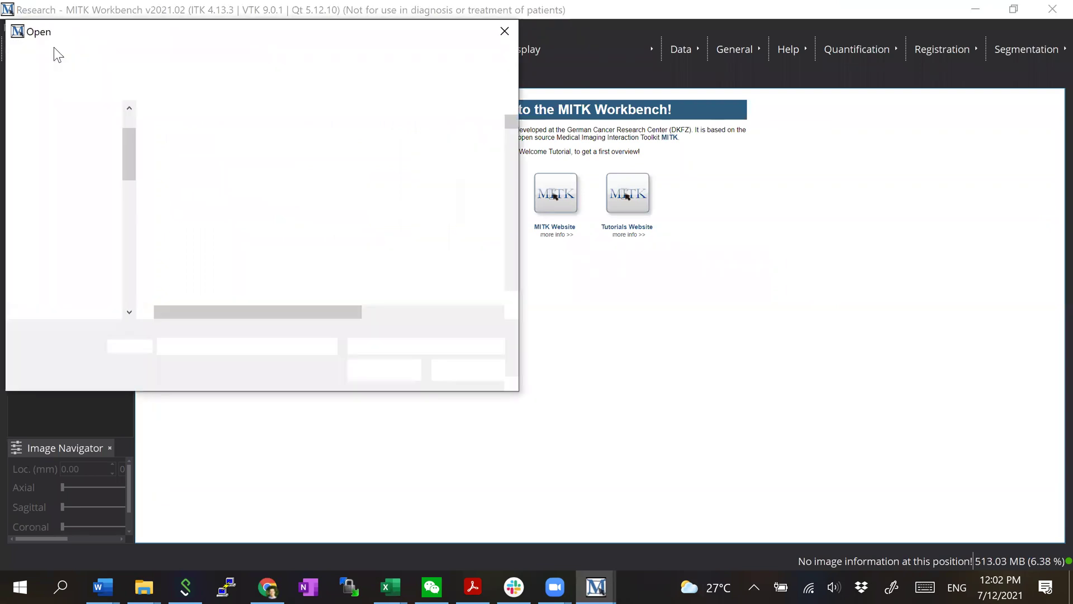
left_click(174, 62)
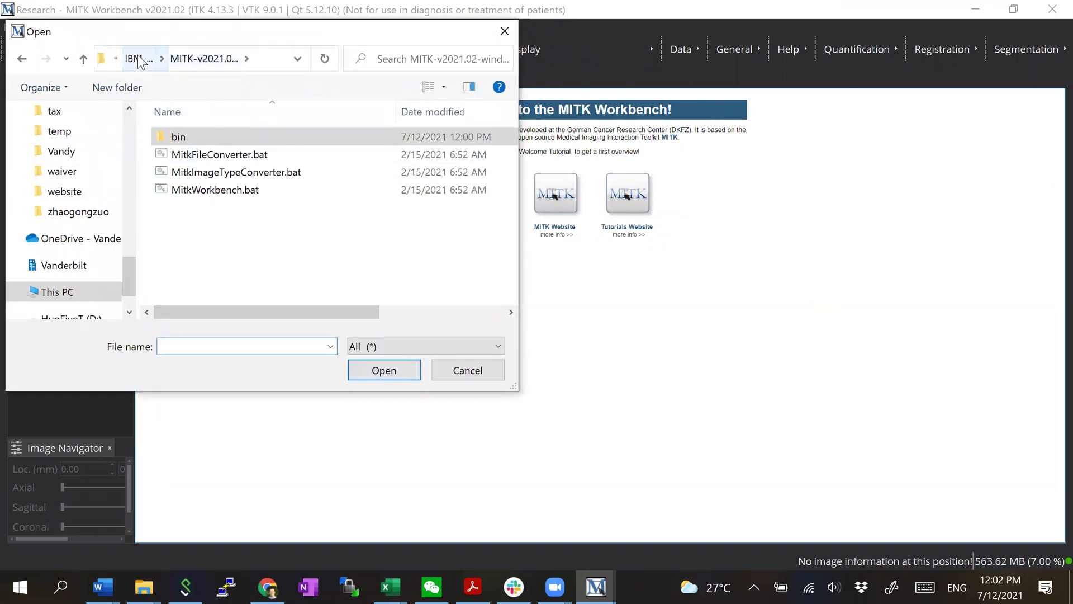
left_click(144, 59)
left_click(280, 156)
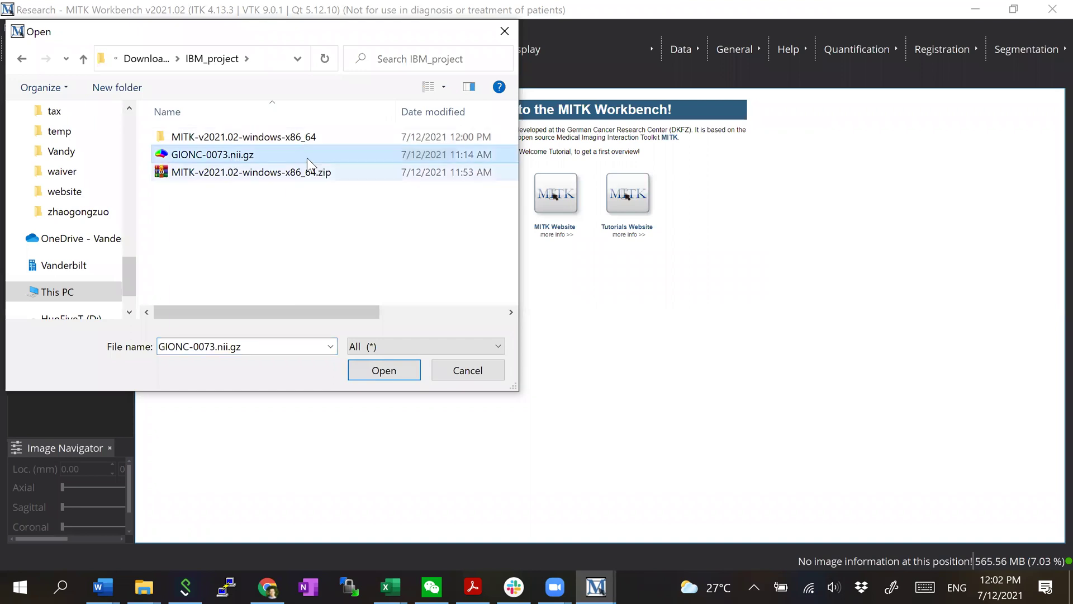
double_click(277, 156)
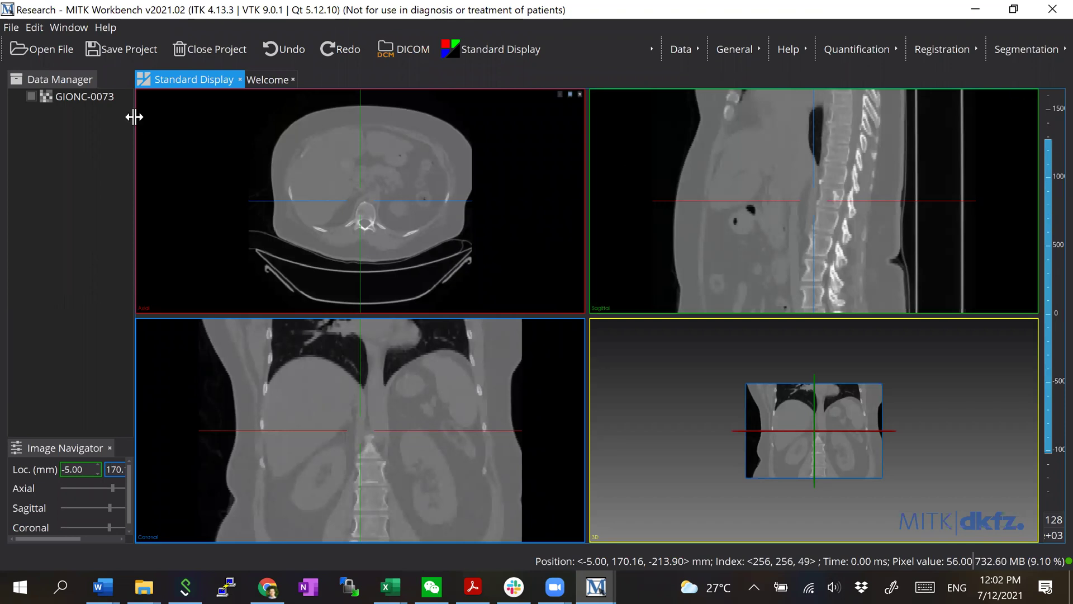
Set the GIONC-0073 image's level to 170 and window to 470, and move the crosshair onto the liver in the sagittal view
left_click(90, 98)
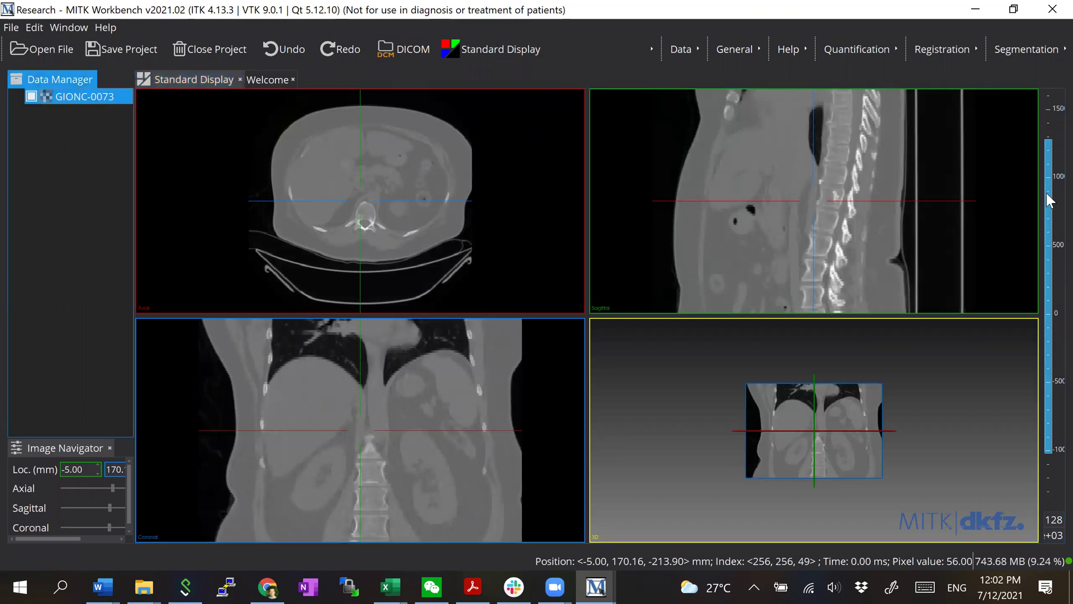
left_click_drag(1049, 140, 1050, 298)
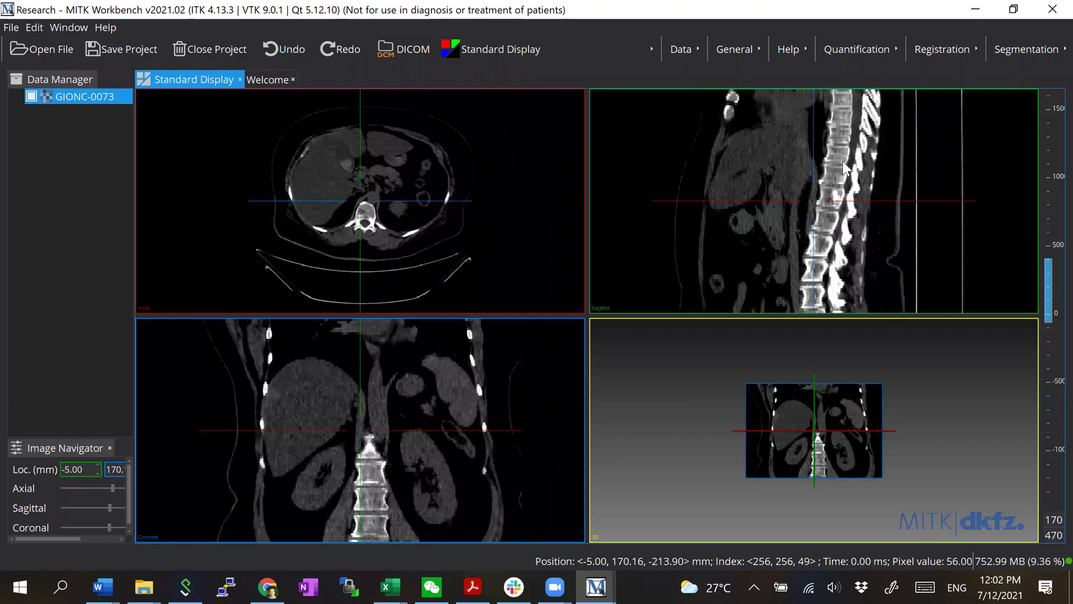
left_click(745, 156)
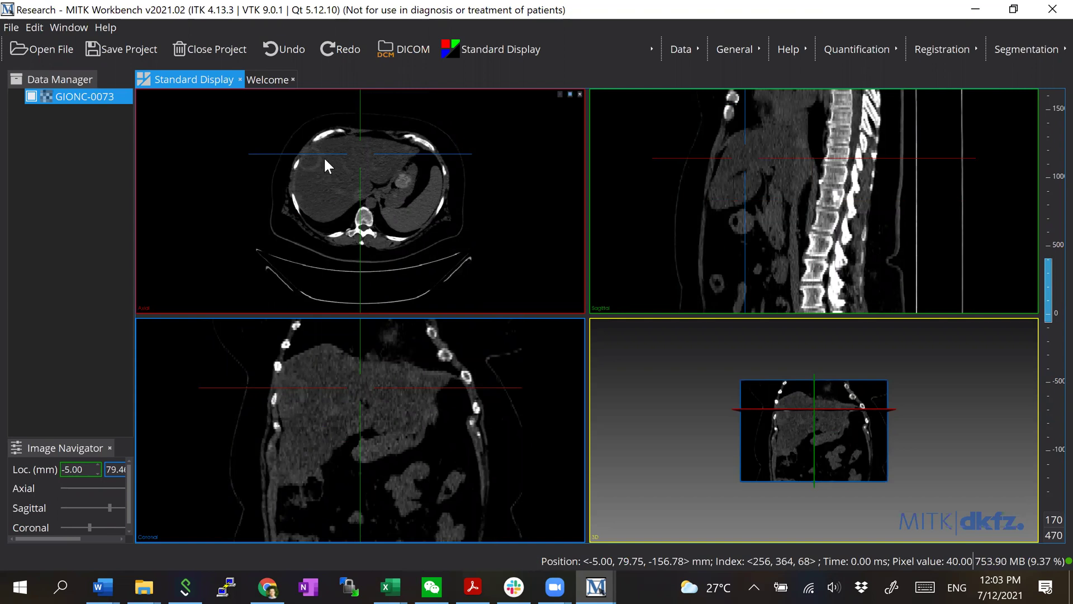
right_click(78, 96)
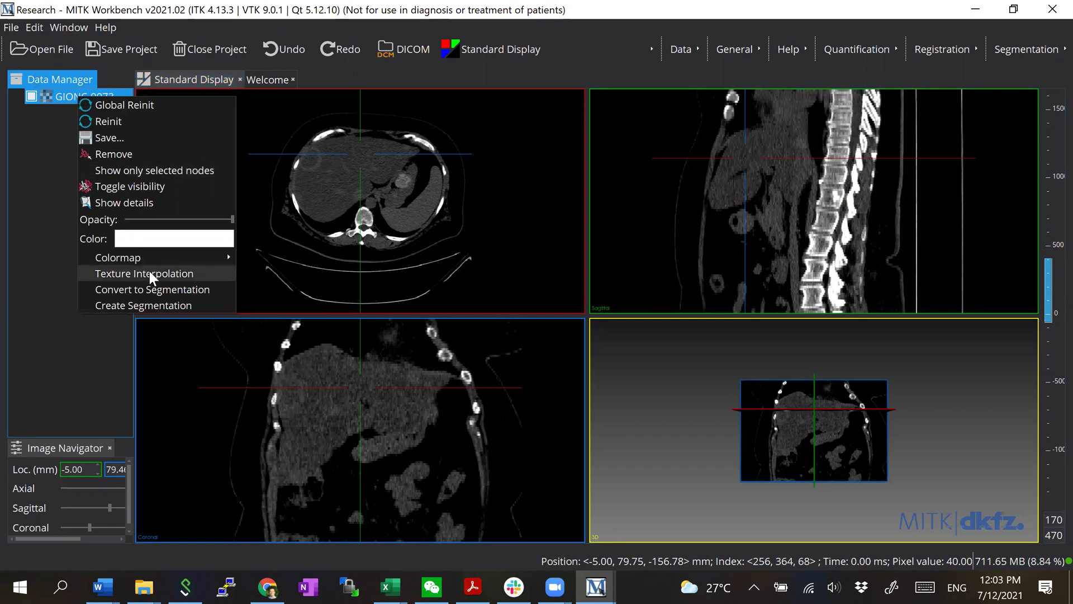
left_click(155, 305)
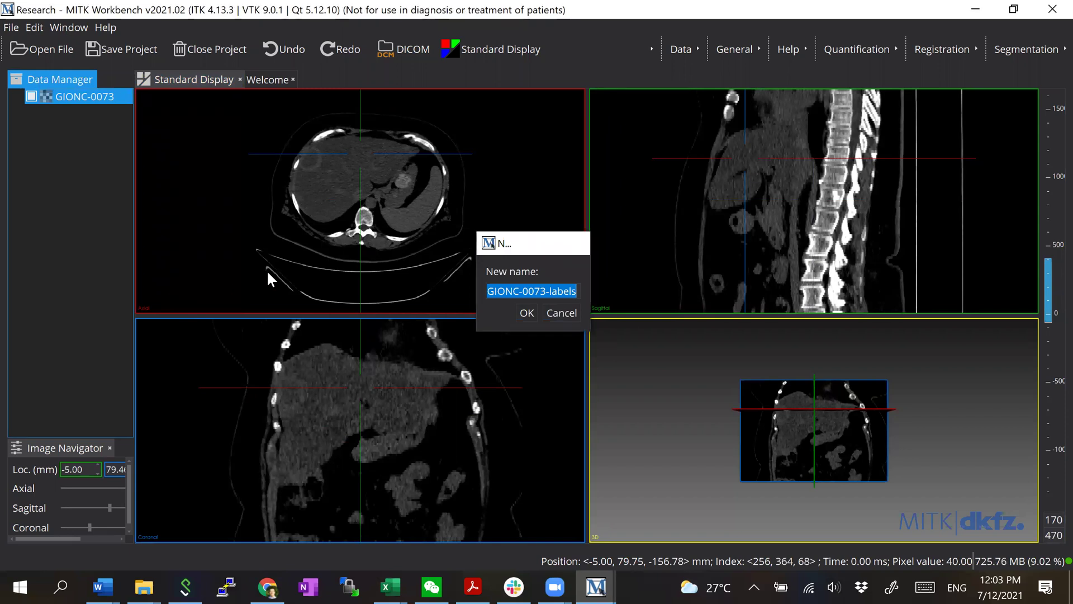
key("Return")
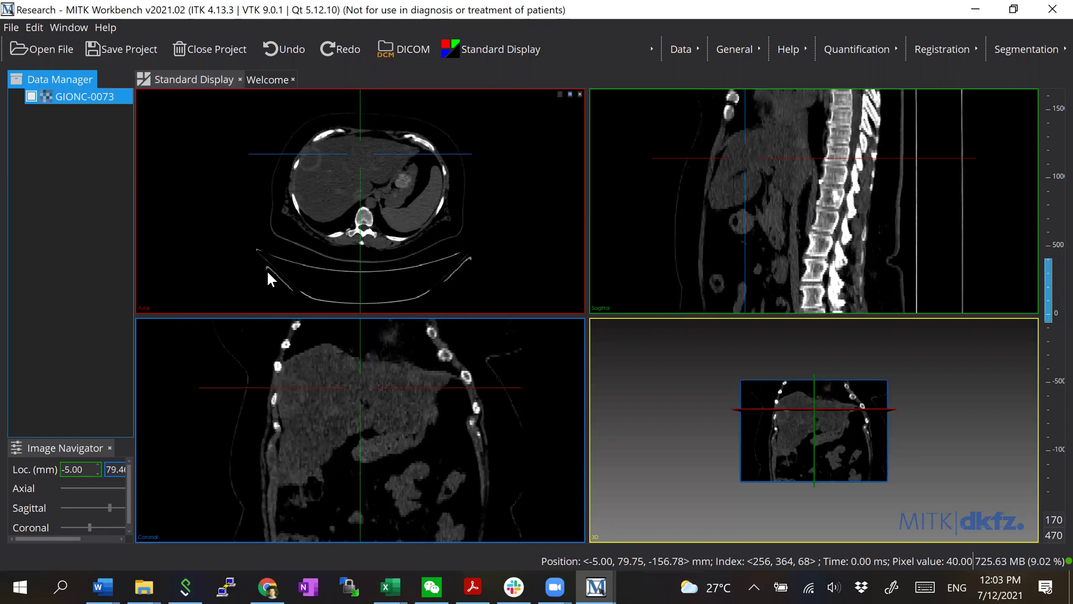
Create a segmentation named HCC for the GIONC-0073 image, with a red label named 1
right_click(62, 98)
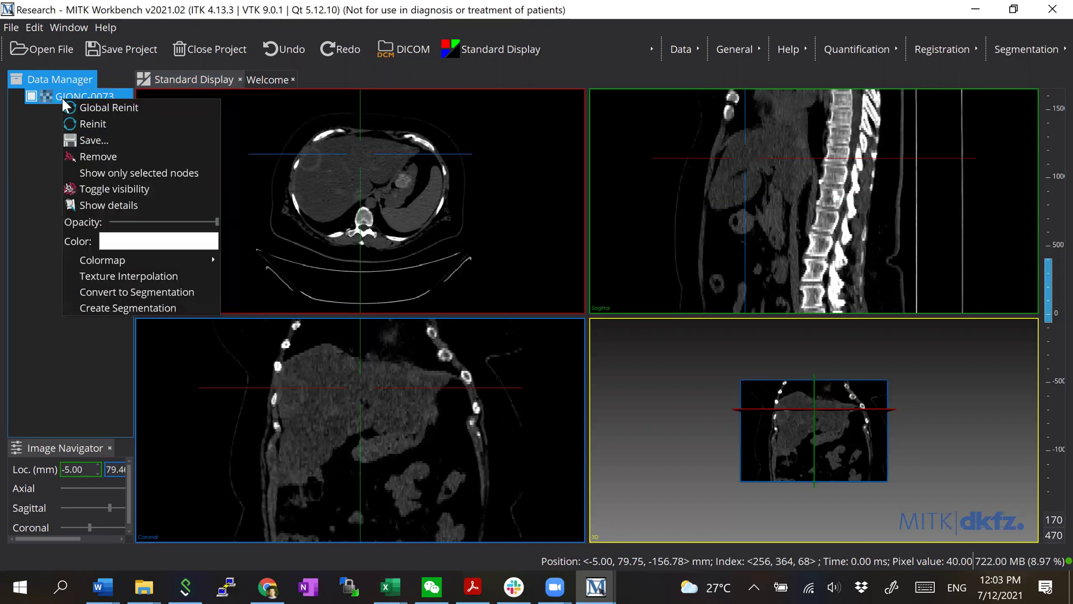
left_click(114, 309)
type("HCC")
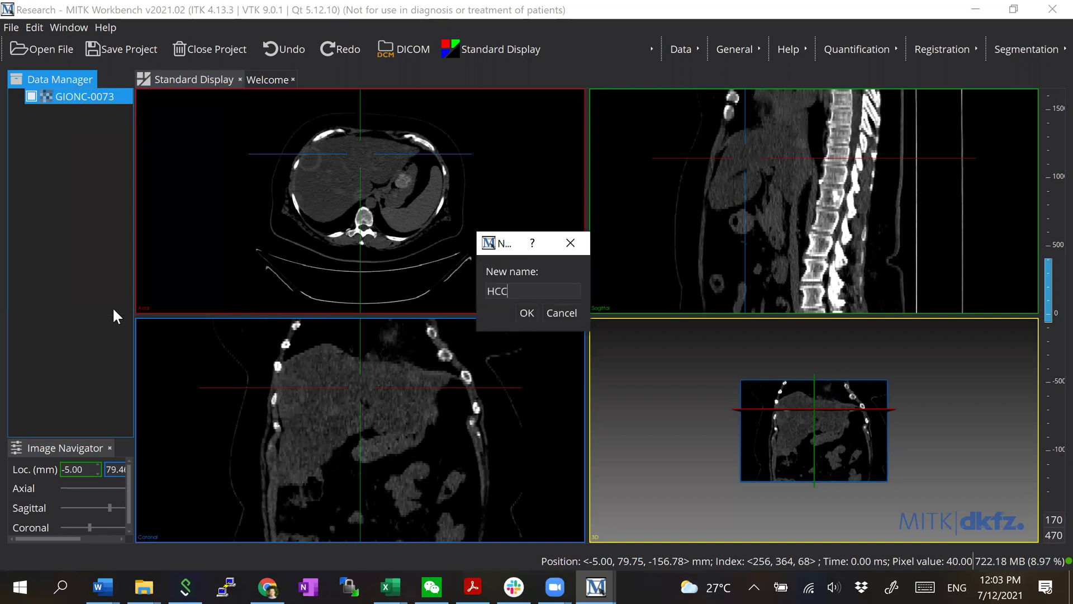
left_click(527, 313)
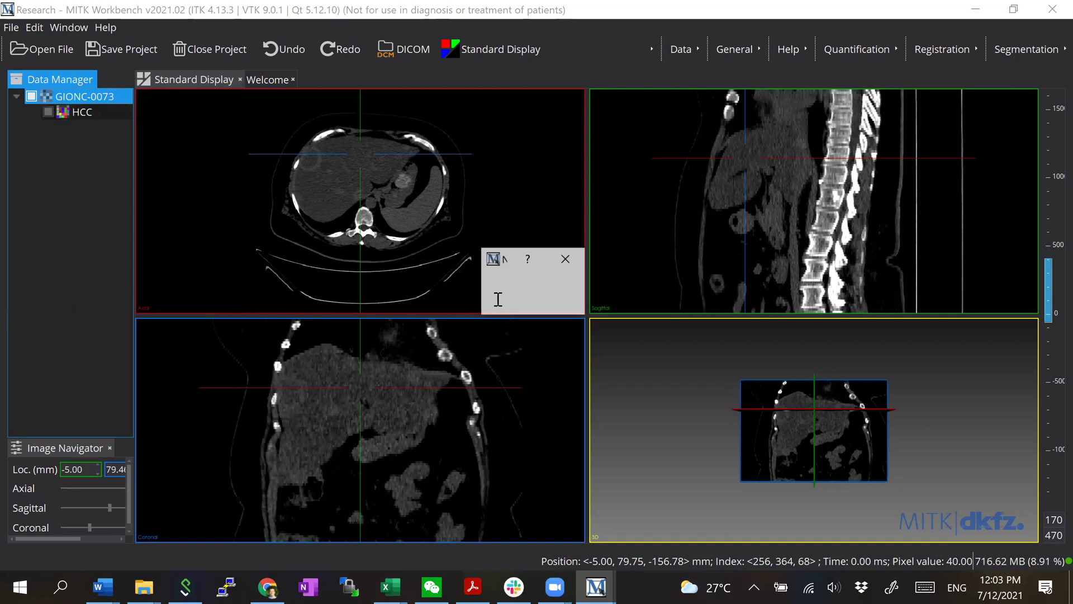
type("1")
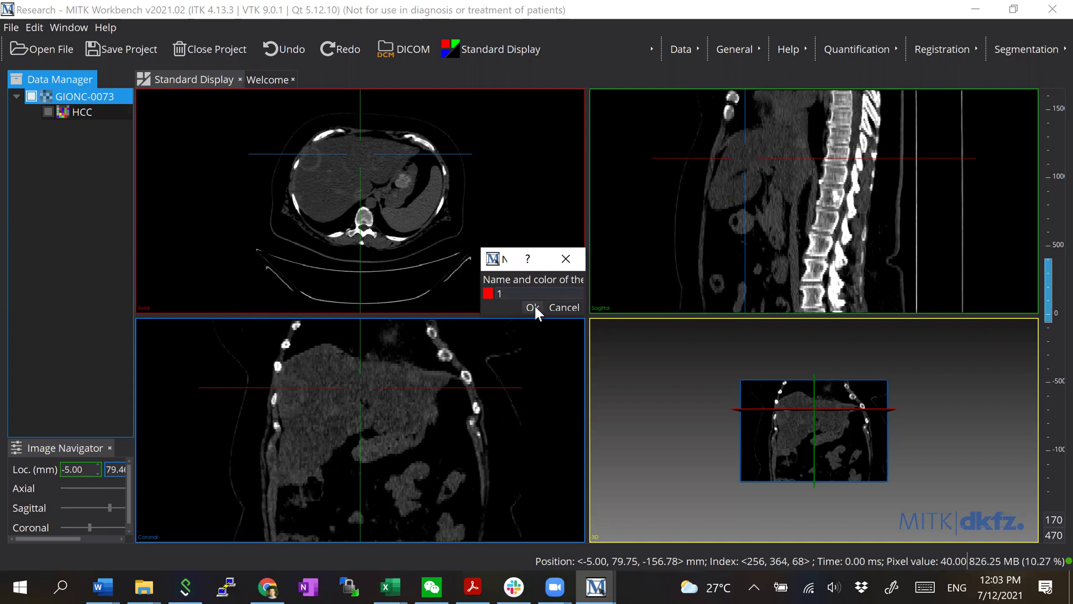
left_click(535, 306)
Create a second segmentation named ICC for the GIONC-0073 image, with its label colour set to green (0, 255, 0)
right_click(98, 96)
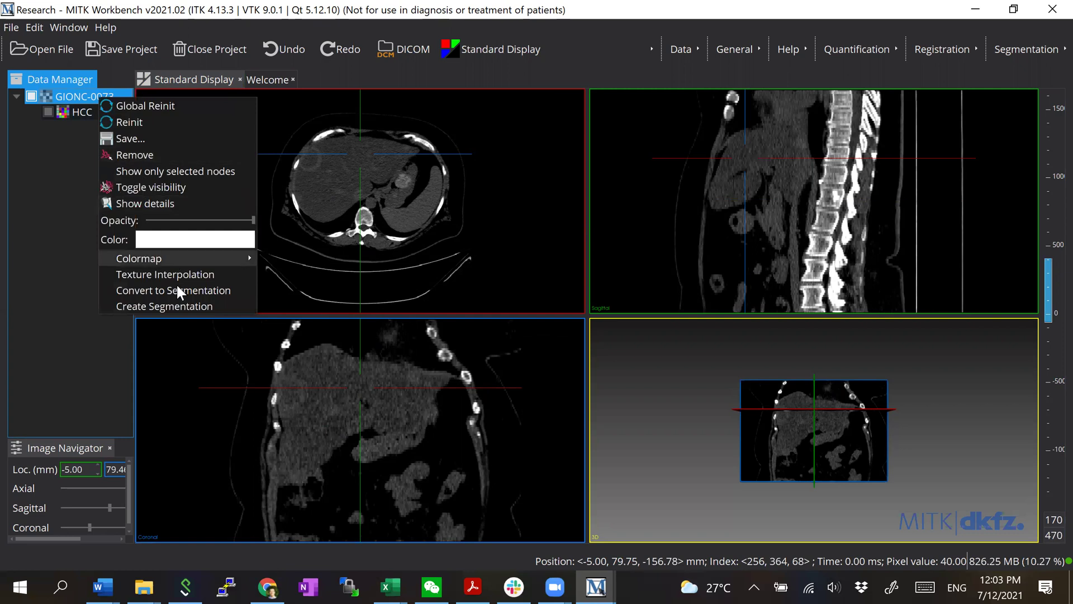
left_click(193, 305)
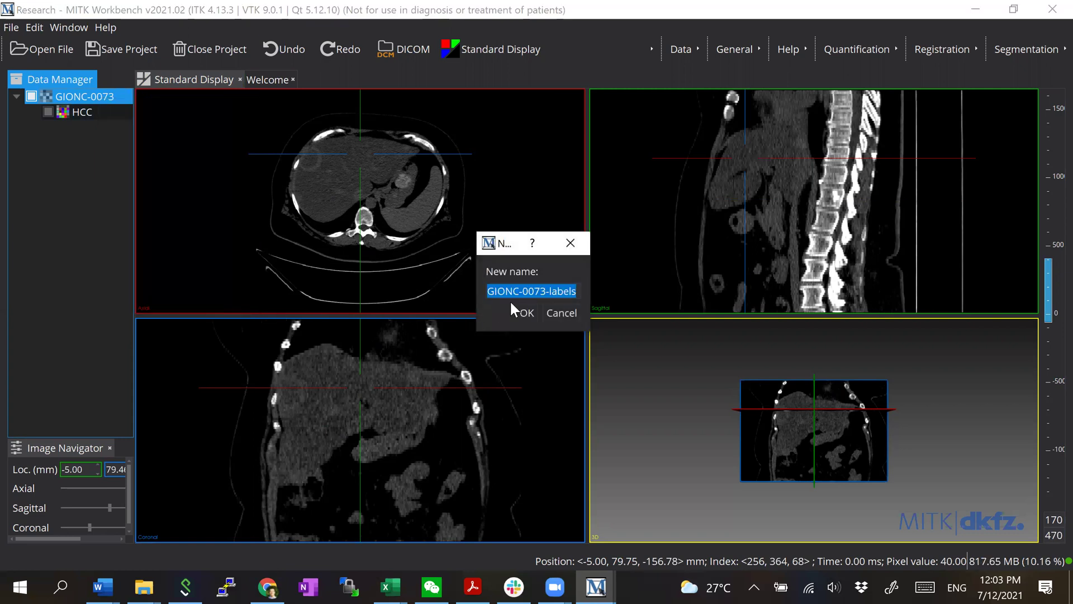
type("ICC")
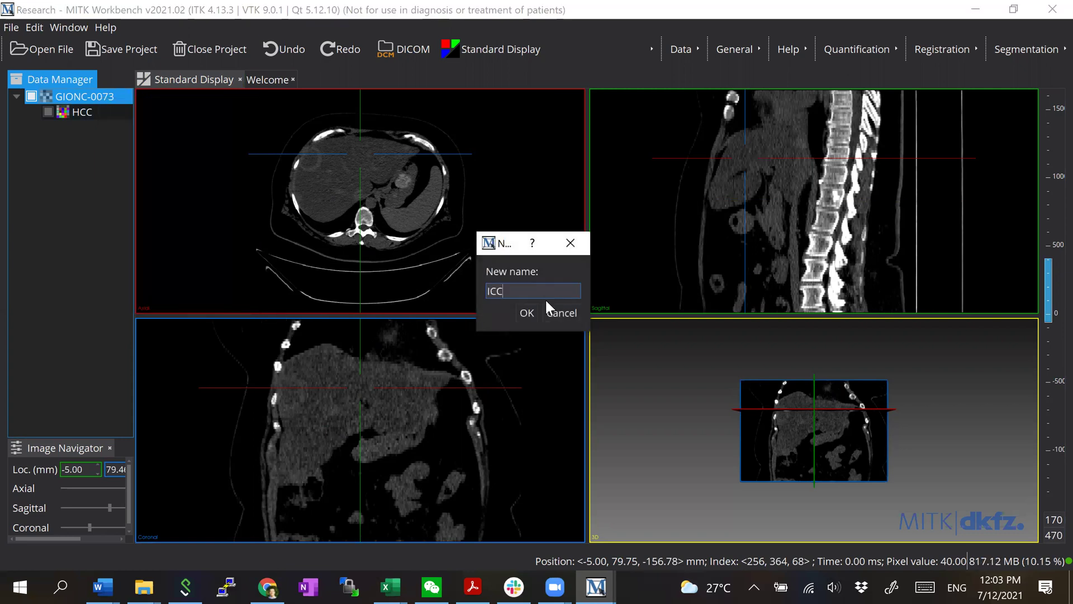
left_click(528, 312)
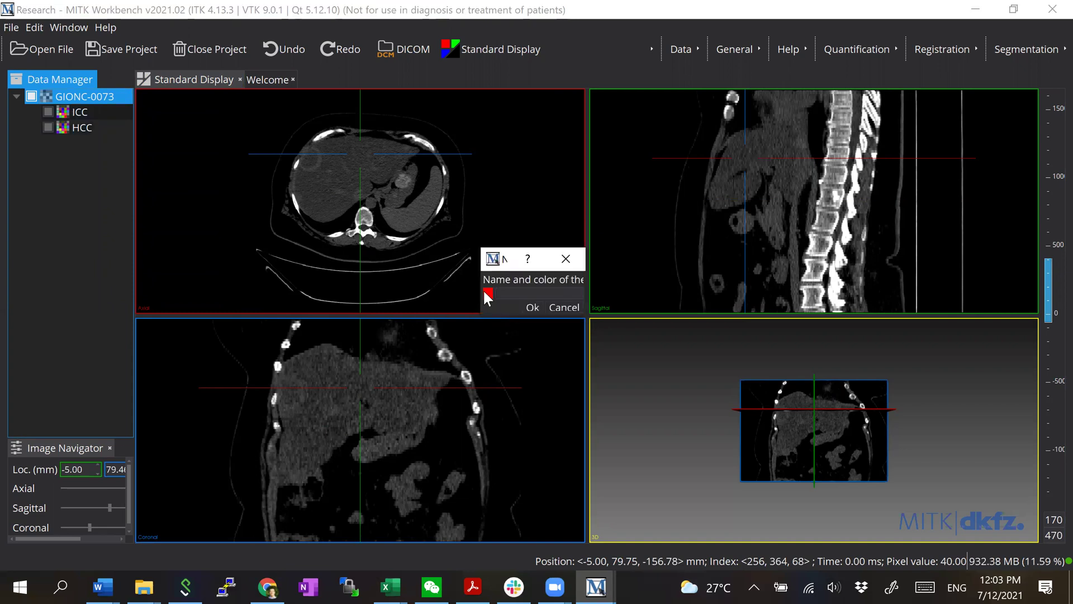
left_click(488, 294)
left_click(467, 202)
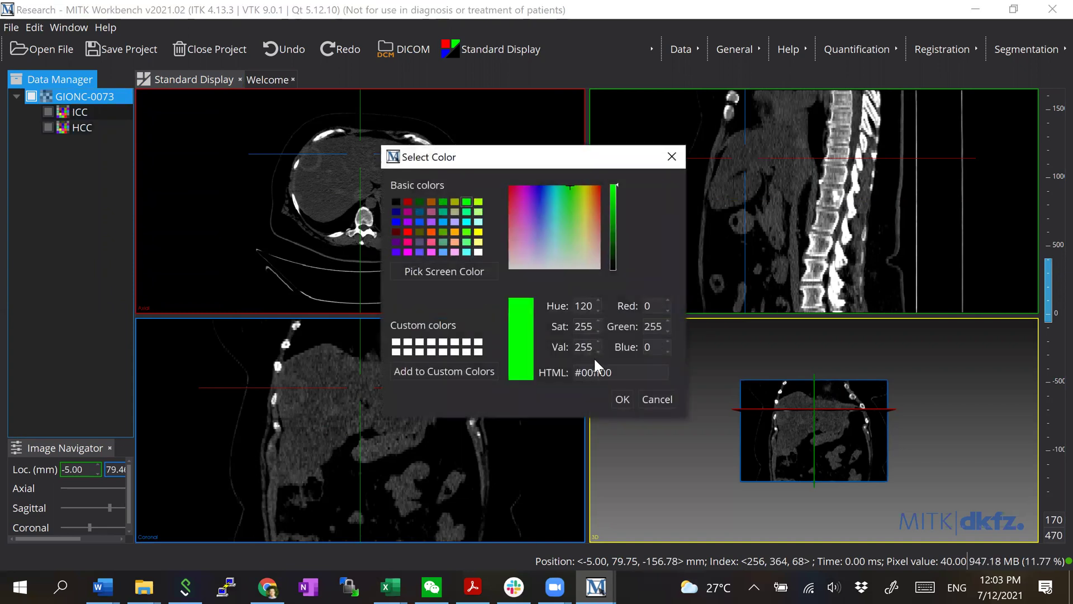
left_click(622, 399)
left_click(528, 308)
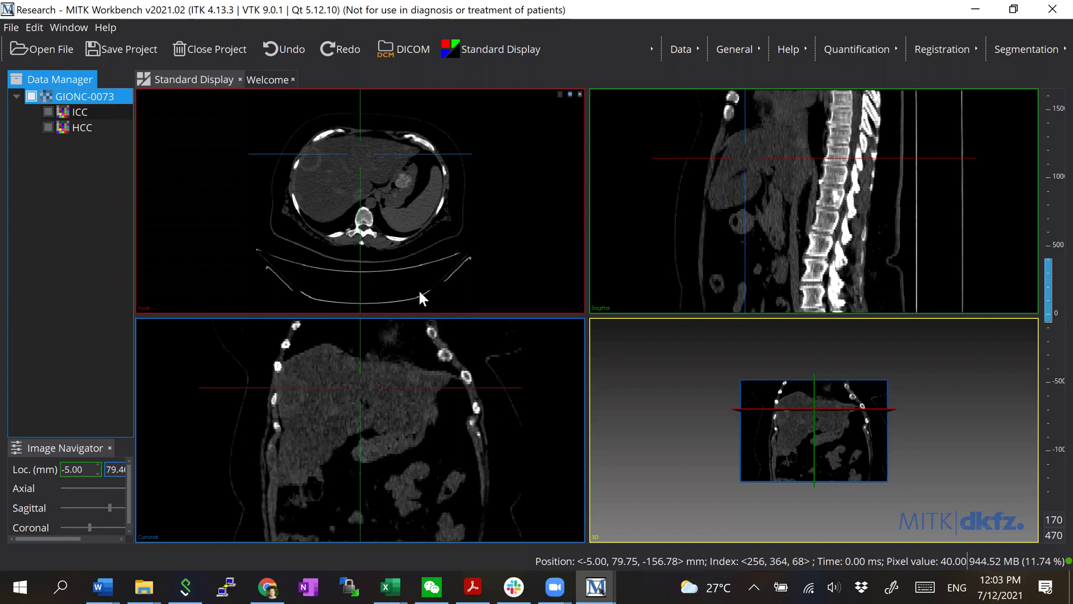
Select the HCC segmentation, open the MultiLabel Segmentation view for it, and narrow that view to enlarge the image display
left_click(69, 112)
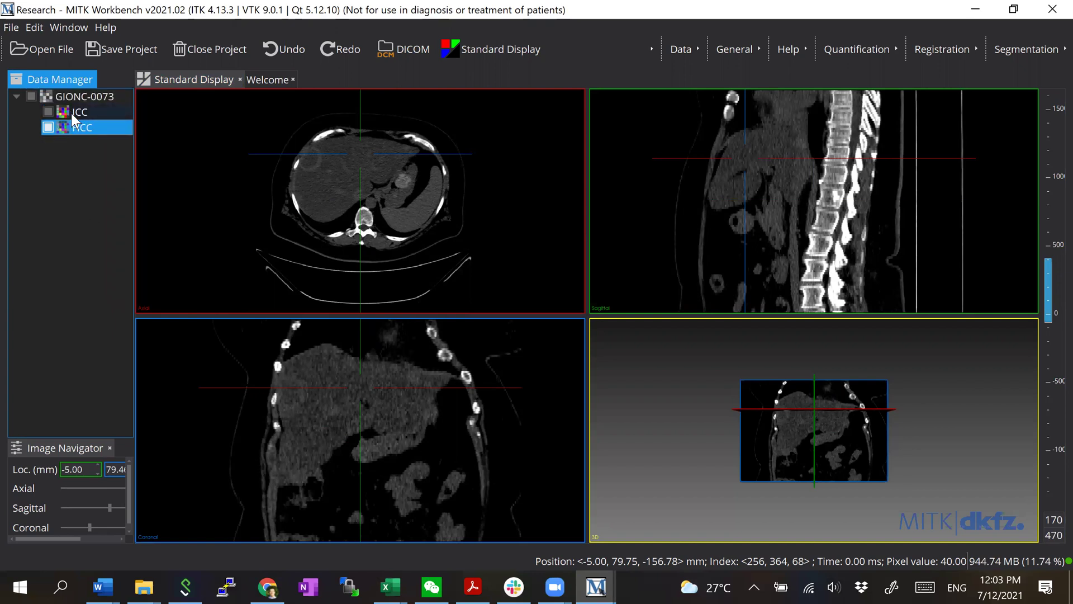
left_click(76, 127)
left_click(1051, 55)
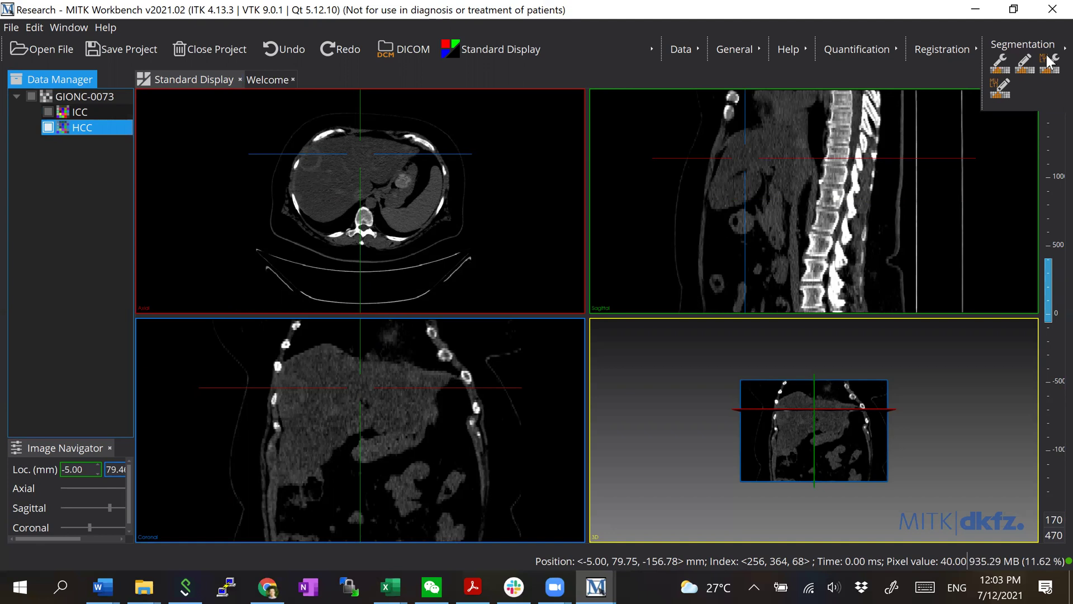
left_click(1049, 61)
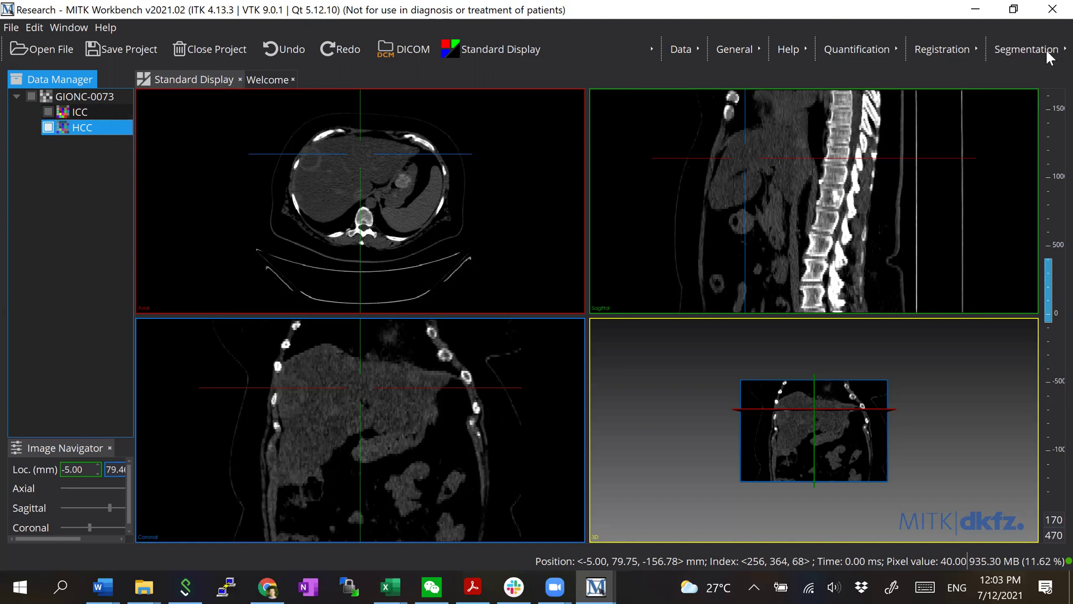
mouse_move(998, 89)
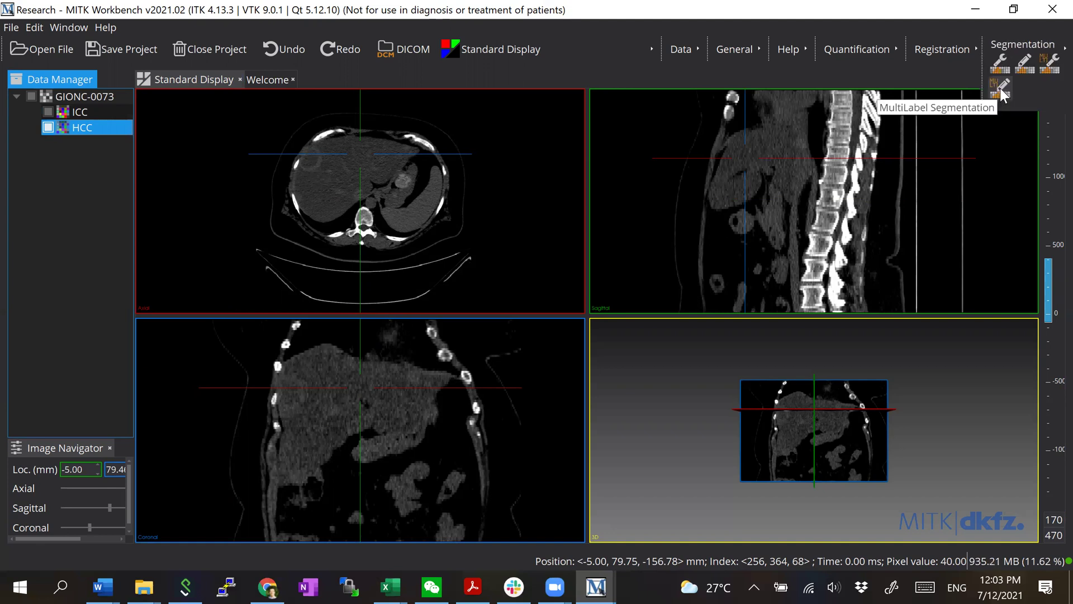
left_click(1001, 88)
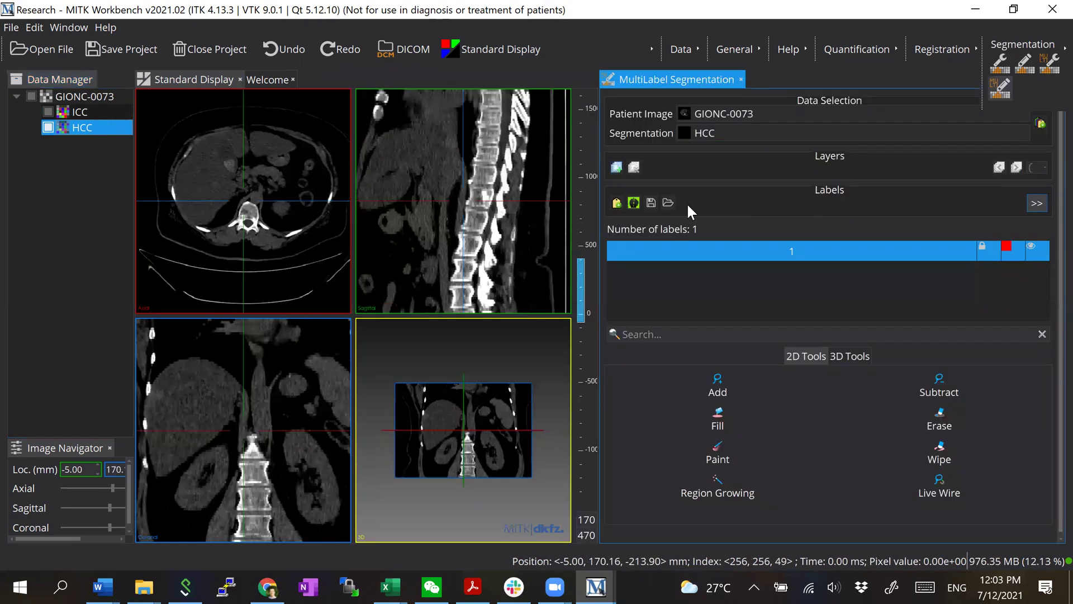
left_click_drag(597, 288, 843, 284)
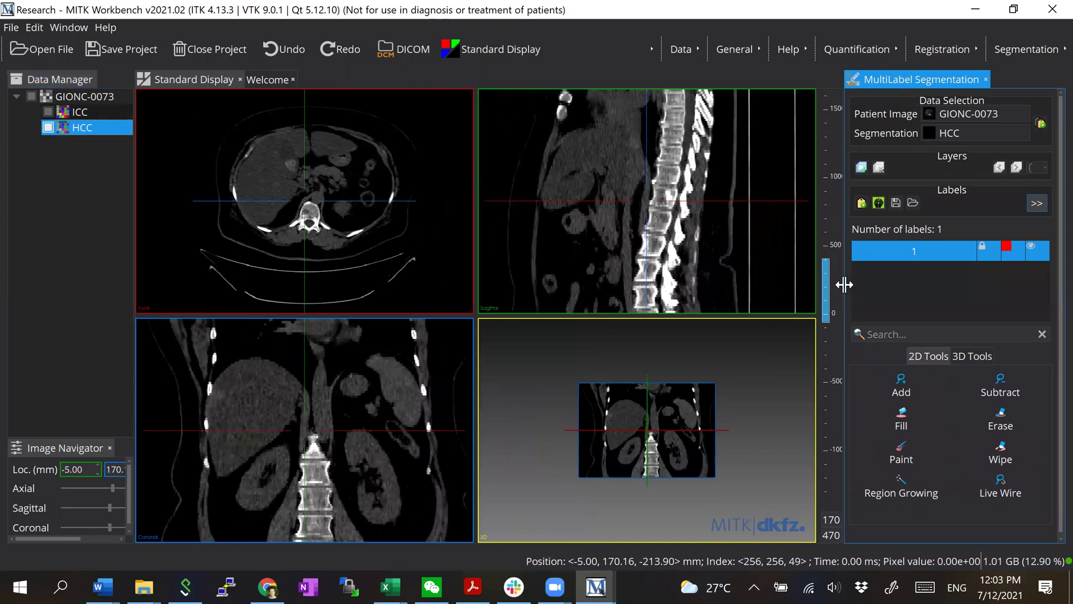
Enlarge the axial view of the CT scan to fill the whole display area
left_click(991, 132)
left_click(681, 164)
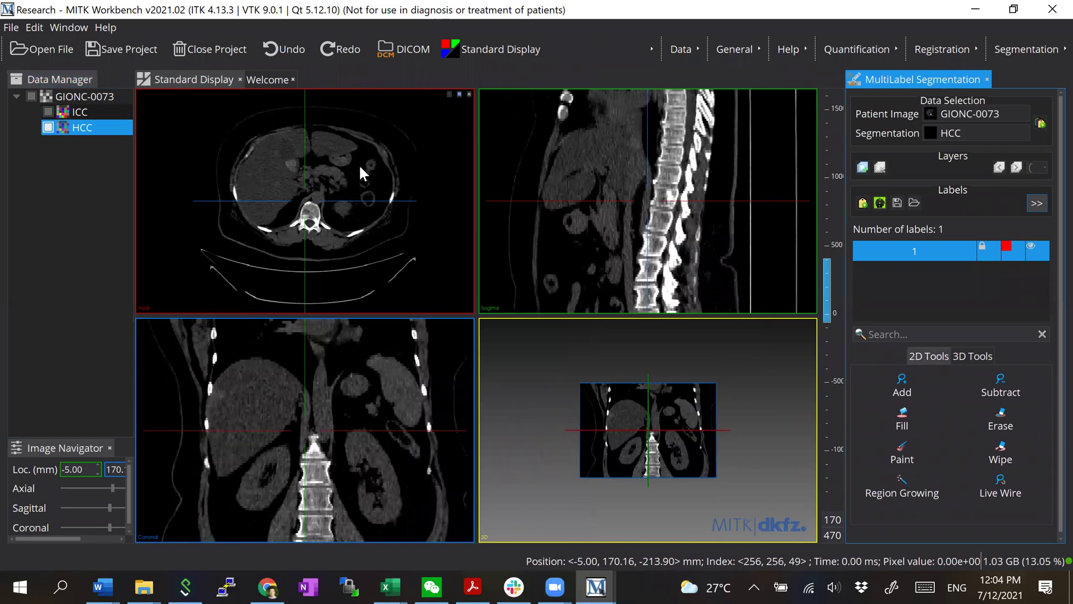
left_click(459, 93)
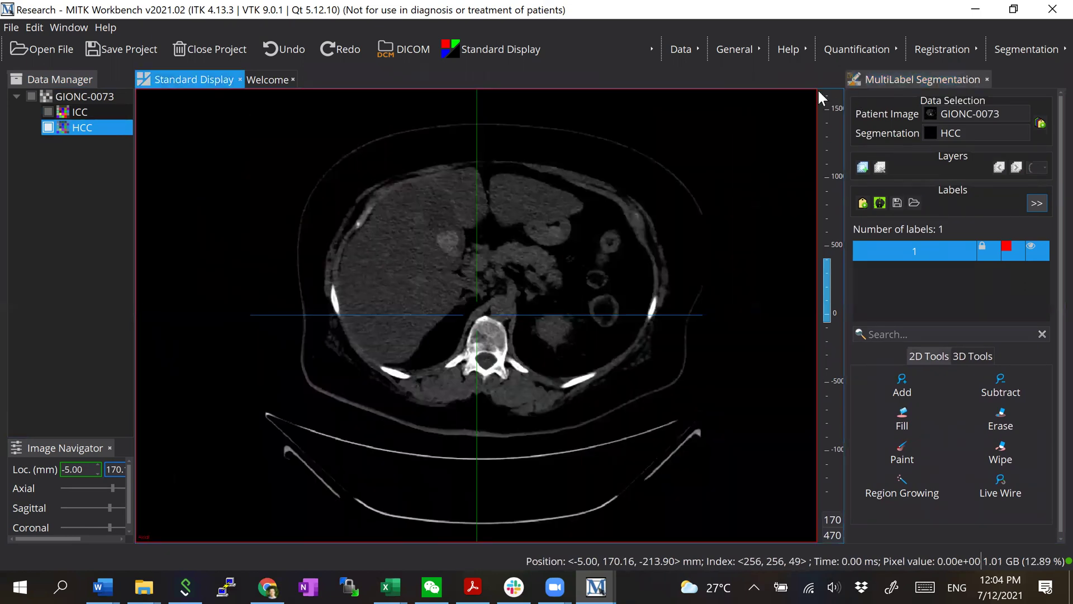
left_click(802, 94)
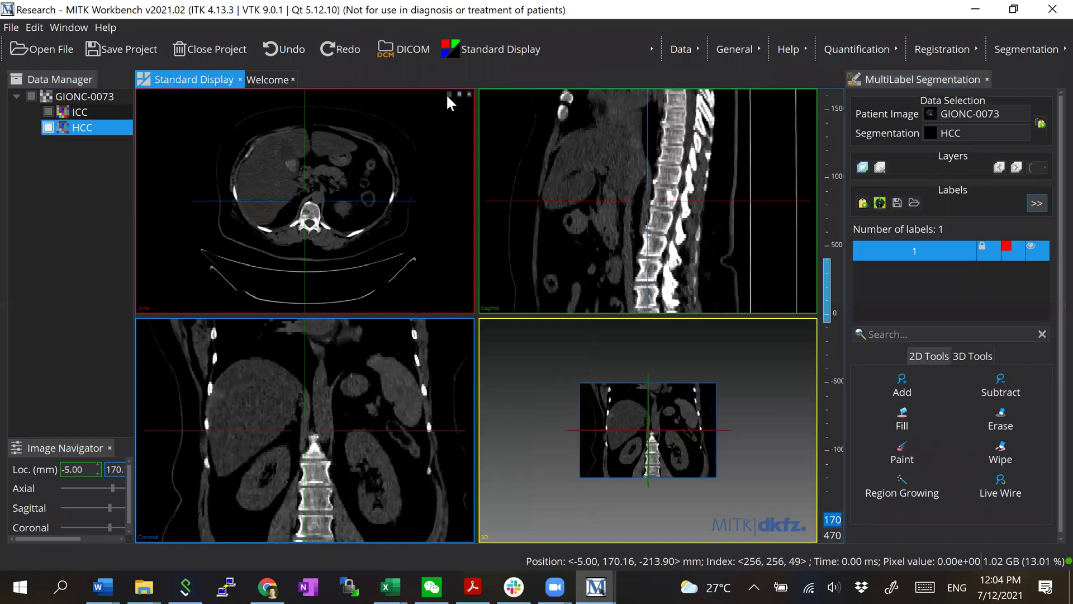
left_click(459, 94)
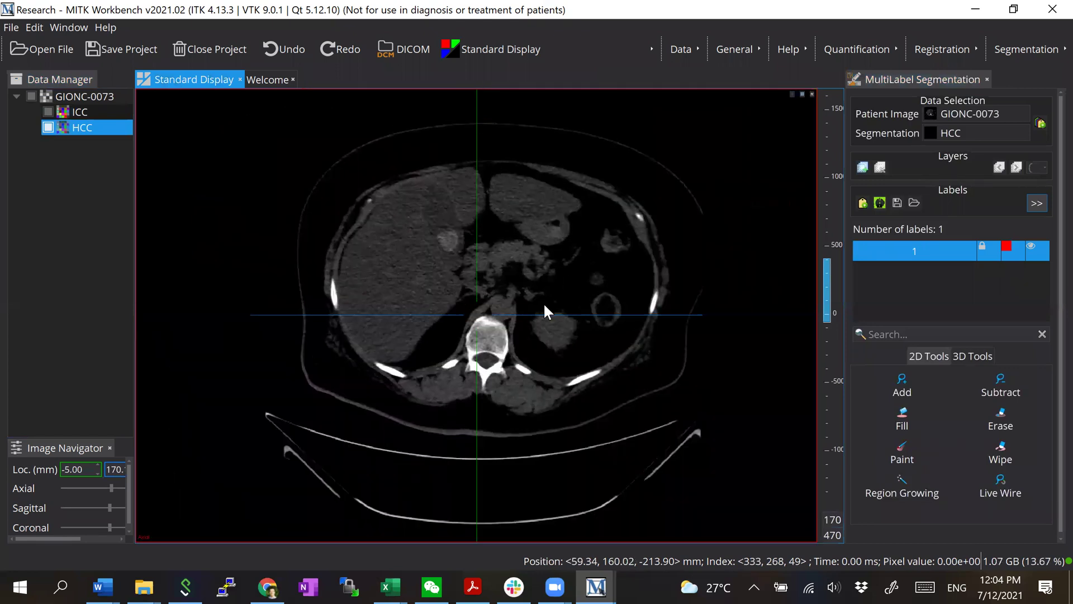
Outline the round lesion at the liver's outer front edge for HCC with the Add tool, and correct its contour with Subtract and Add
scroll(543, 303, "down", 6)
scroll(543, 303, "up", 8)
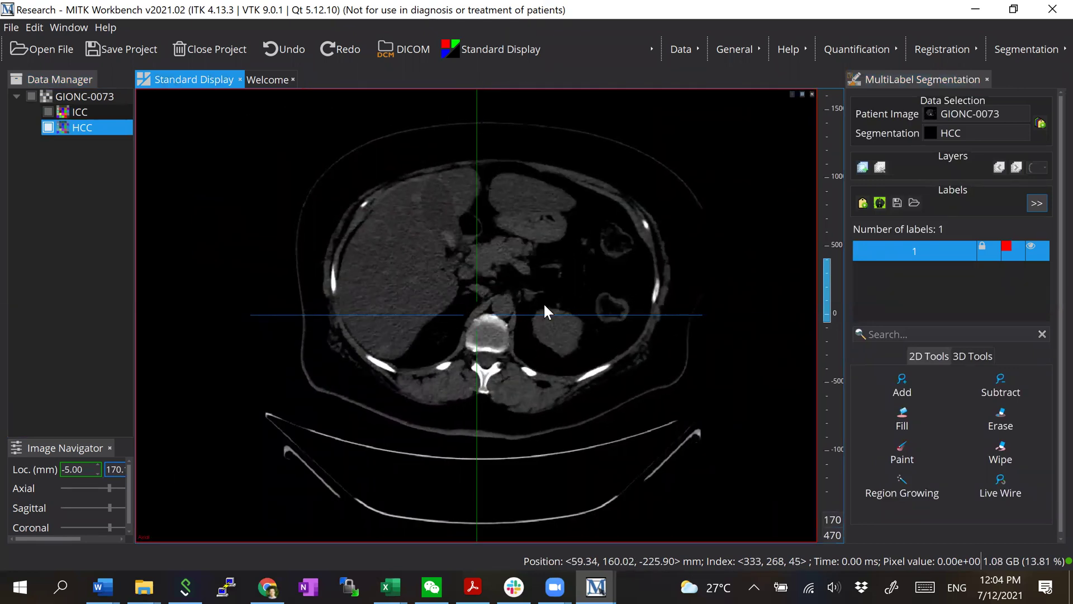
scroll(544, 303, "up", 12)
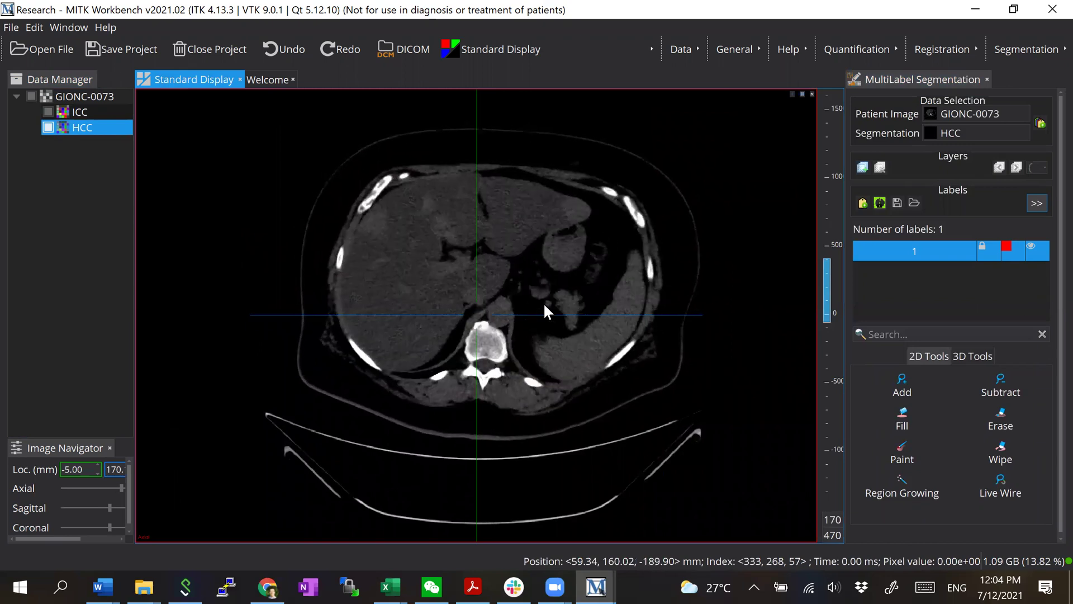
scroll(543, 303, "up", 2)
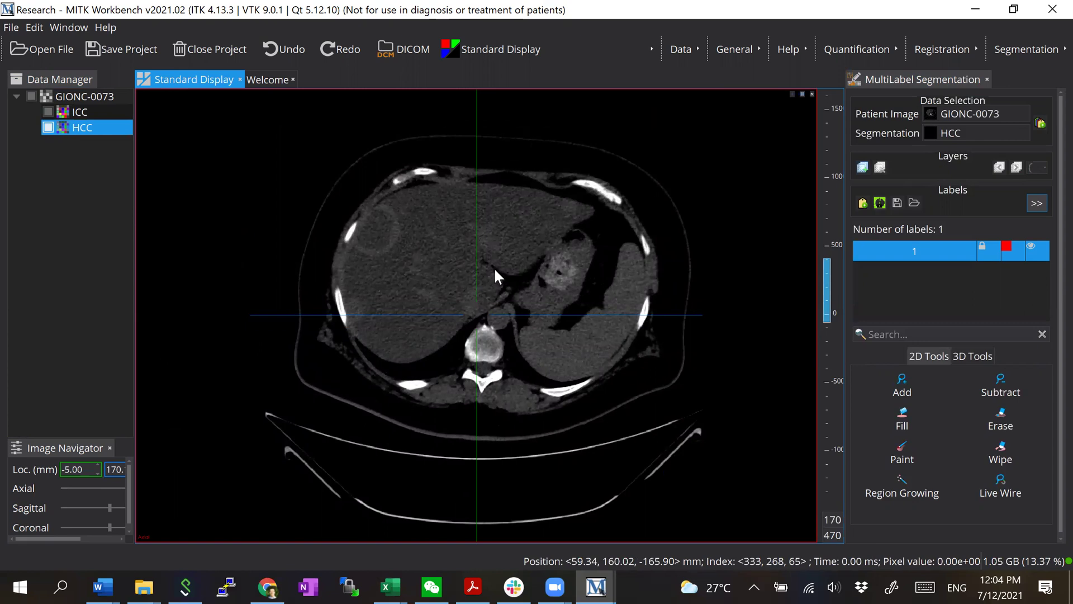
scroll(531, 250, "up", 5, "ctrl")
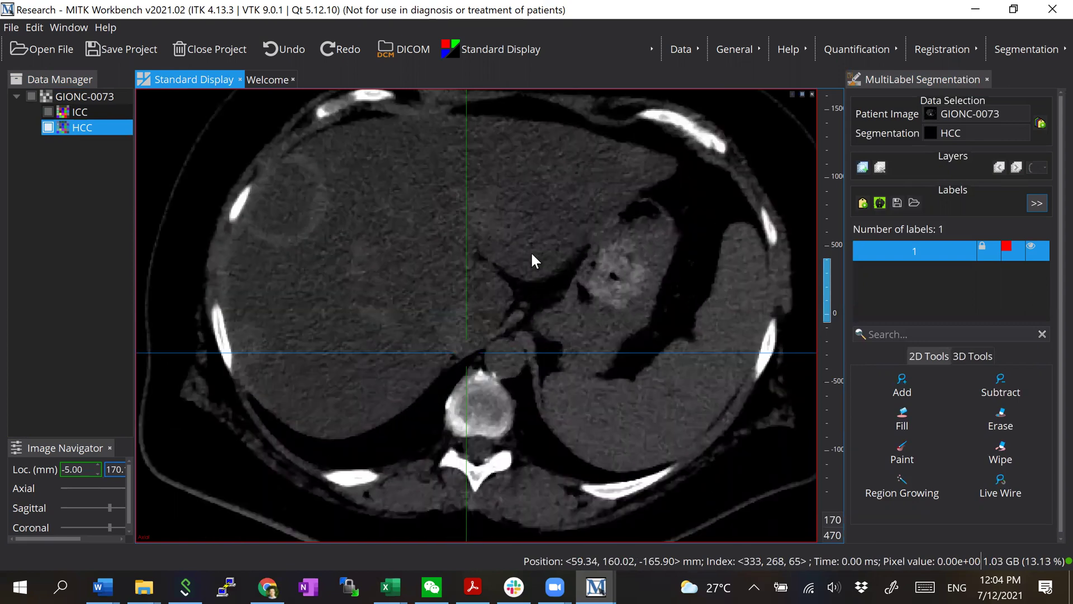
scroll(520, 251, "down", 2, "ctrl")
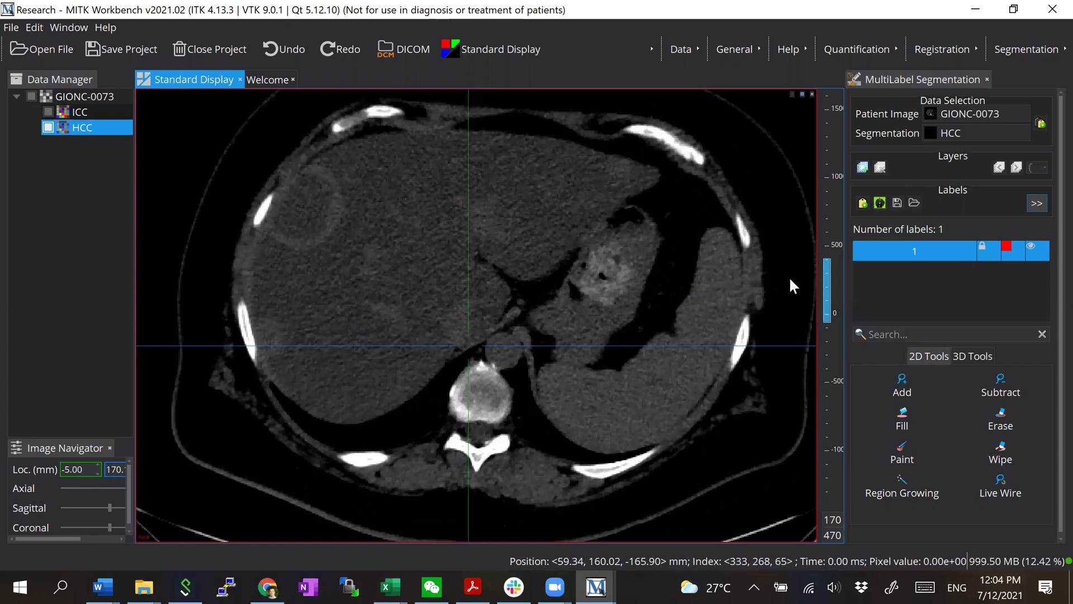
left_click(903, 387)
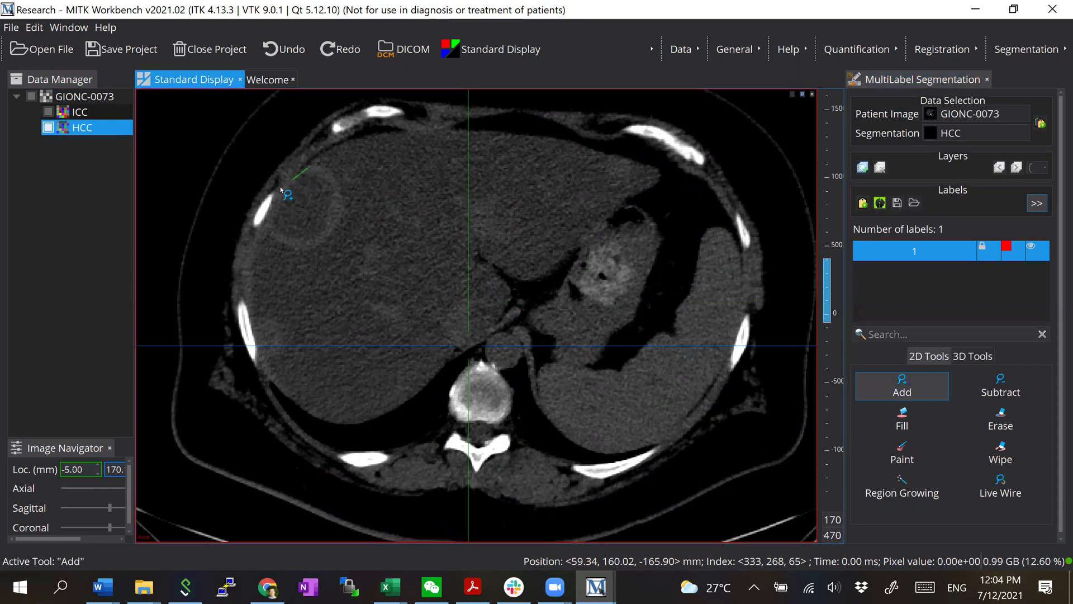
mouse_move(268, 218)
left_mouse_down()
mouse_move(275, 241)
mouse_move(320, 246)
mouse_move(343, 218)
mouse_move(341, 187)
mouse_move(318, 166)
left_mouse_up()
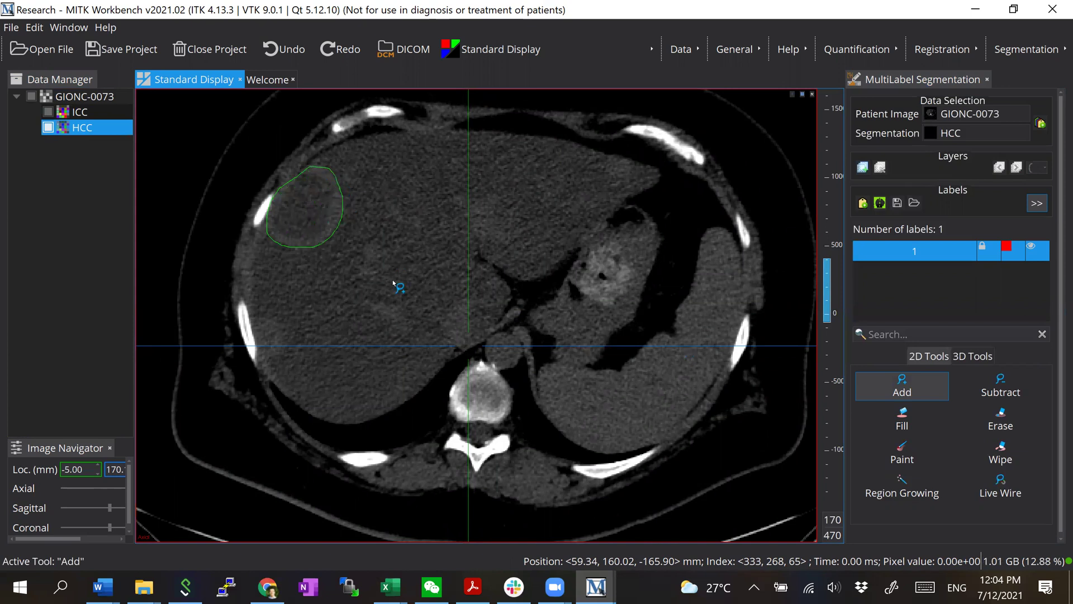
left_click(1005, 392)
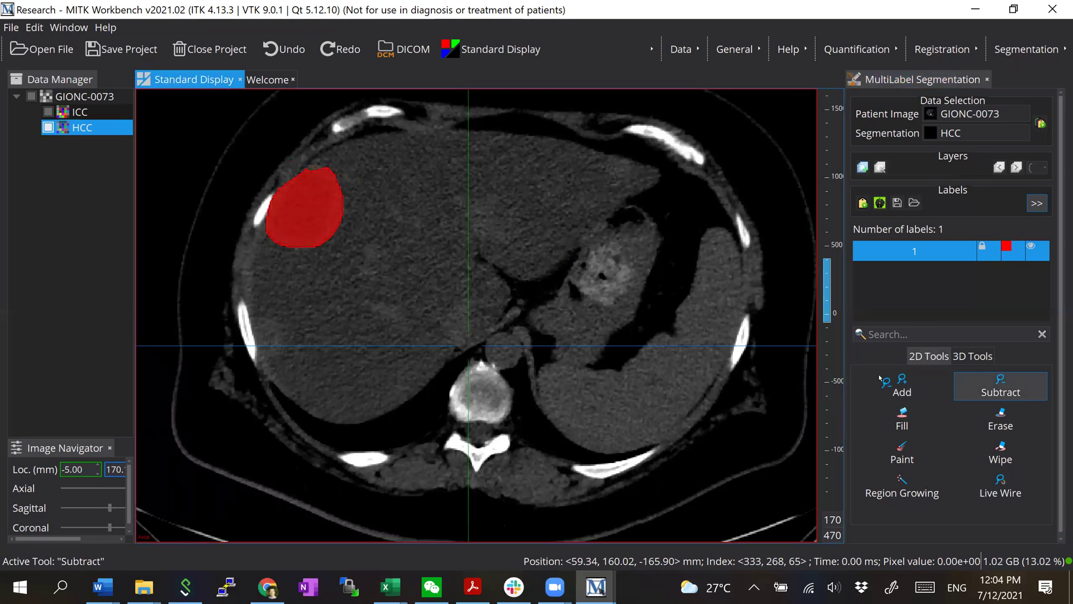
left_click(900, 386)
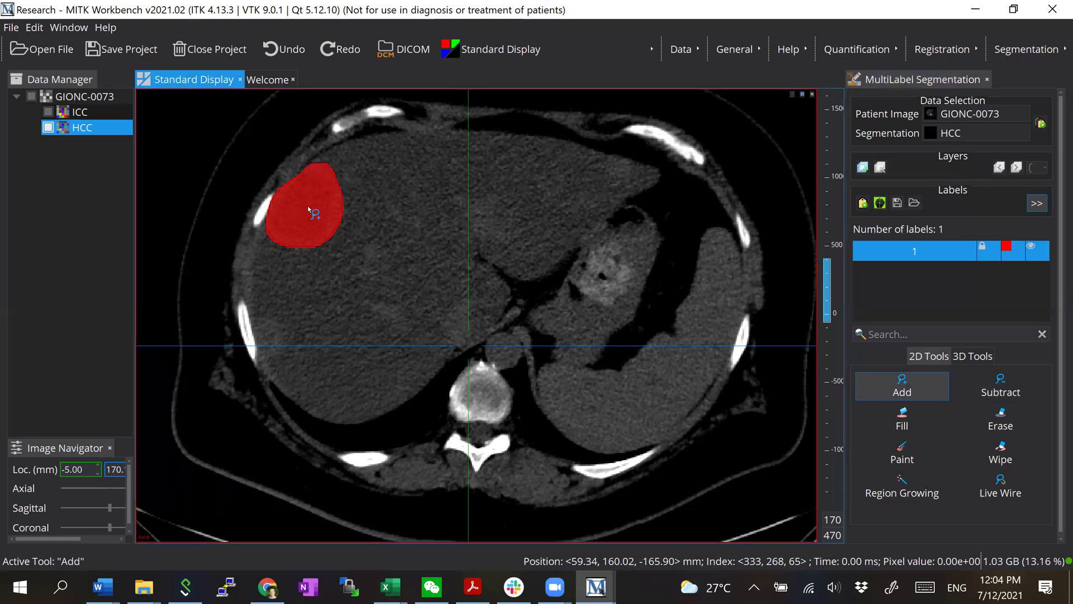
Outline the same HCC lesion with the Add tool on the axial slices just below the first contour
scroll(309, 210, "up", 1)
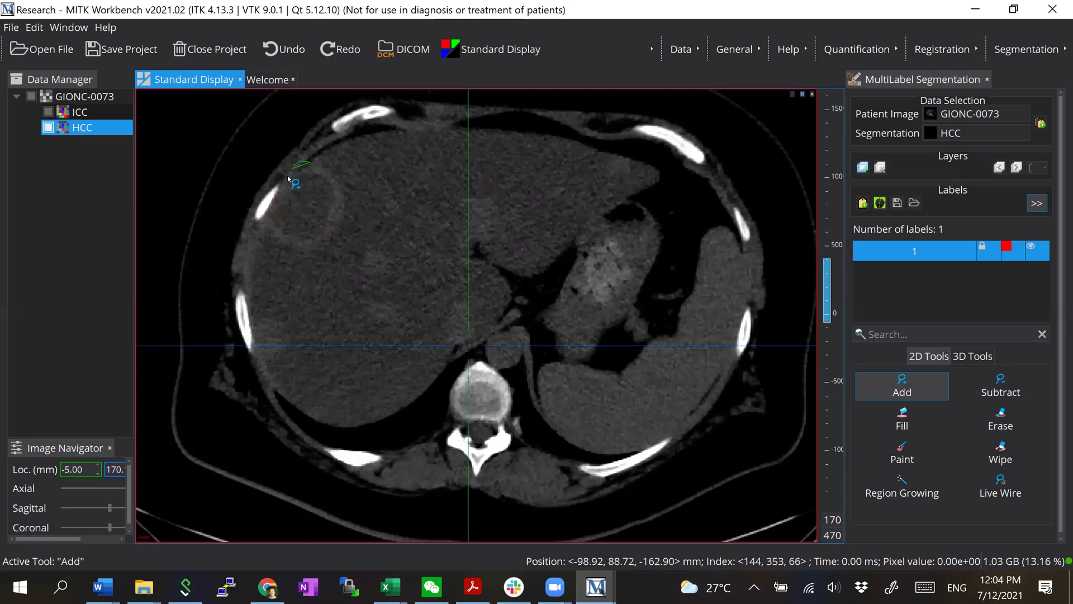
mouse_move(288, 176)
left_mouse_down()
mouse_move(269, 221)
mouse_move(297, 243)
mouse_move(335, 233)
mouse_move(344, 190)
mouse_move(334, 170)
mouse_move(306, 225)
left_mouse_up()
scroll(308, 226, "down", 1)
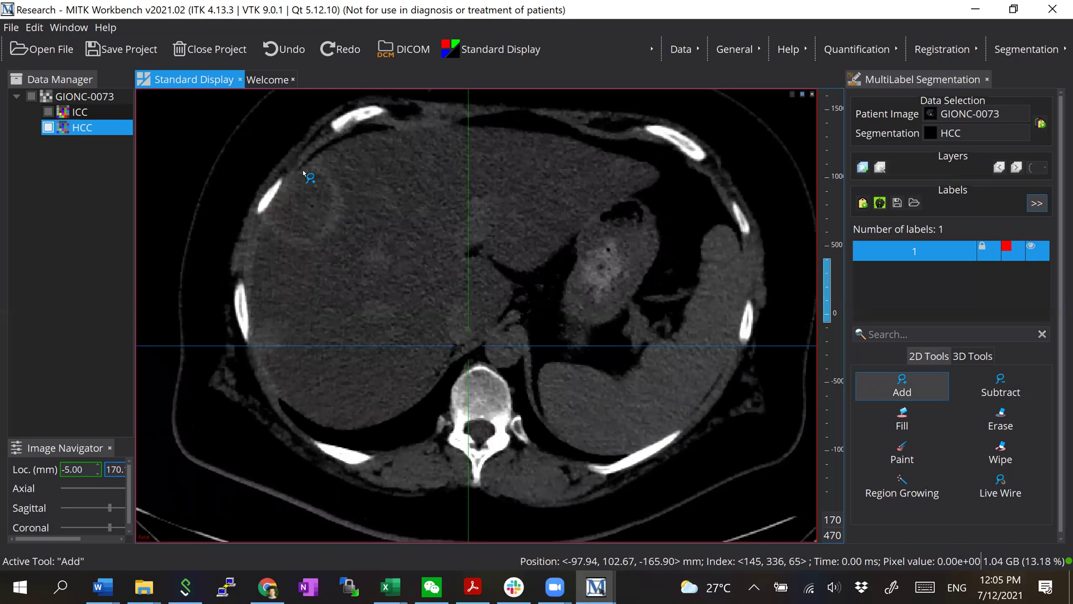
left_click_drag(288, 239, 336, 227)
scroll(312, 186, "down", 1)
mouse_move(309, 169)
left_mouse_down()
mouse_move(284, 218)
mouse_move(326, 221)
left_mouse_up()
mouse_move(329, 175)
left_mouse_down()
mouse_move(281, 209)
mouse_move(289, 226)
mouse_move(339, 211)
mouse_move(323, 167)
mouse_move(319, 219)
mouse_move(280, 199)
mouse_move(293, 222)
mouse_move(334, 211)
mouse_move(338, 190)
mouse_move(327, 184)
mouse_move(296, 209)
mouse_move(289, 201)
mouse_move(286, 215)
mouse_move(320, 224)
mouse_move(330, 188)
left_mouse_up()
Continue the HCC outlines slice by slice to the lower end of the lesion, shrinking the contours to match it
scroll(312, 171, "down", 1)
scroll(283, 202, "down", 1)
scroll(294, 208, "down", 1)
scroll(308, 244, "down", 1)
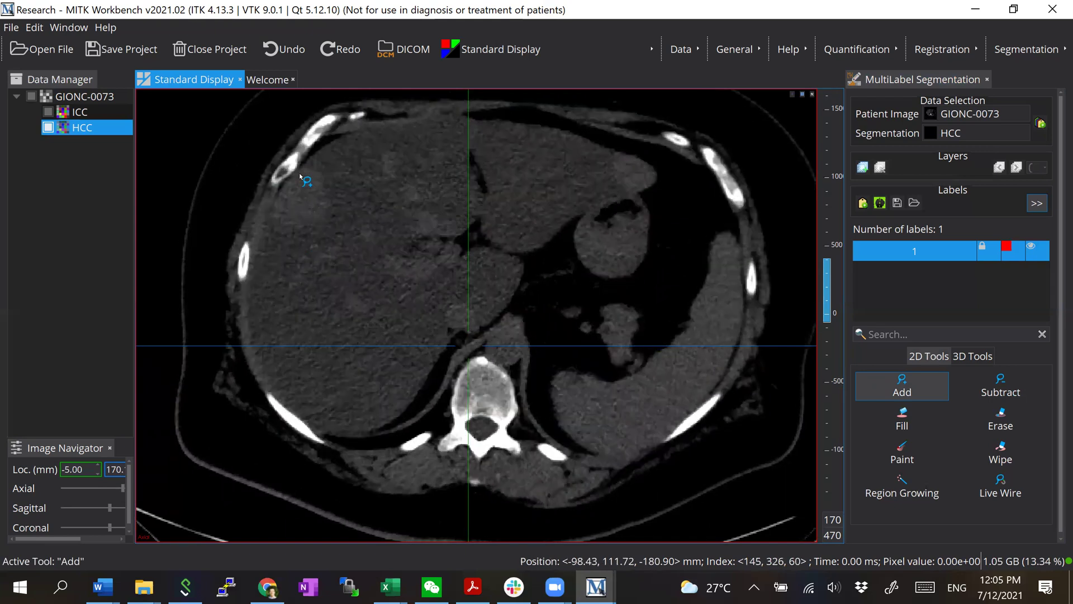
left_click_drag(302, 224, 316, 201)
scroll(304, 223, "down", 1)
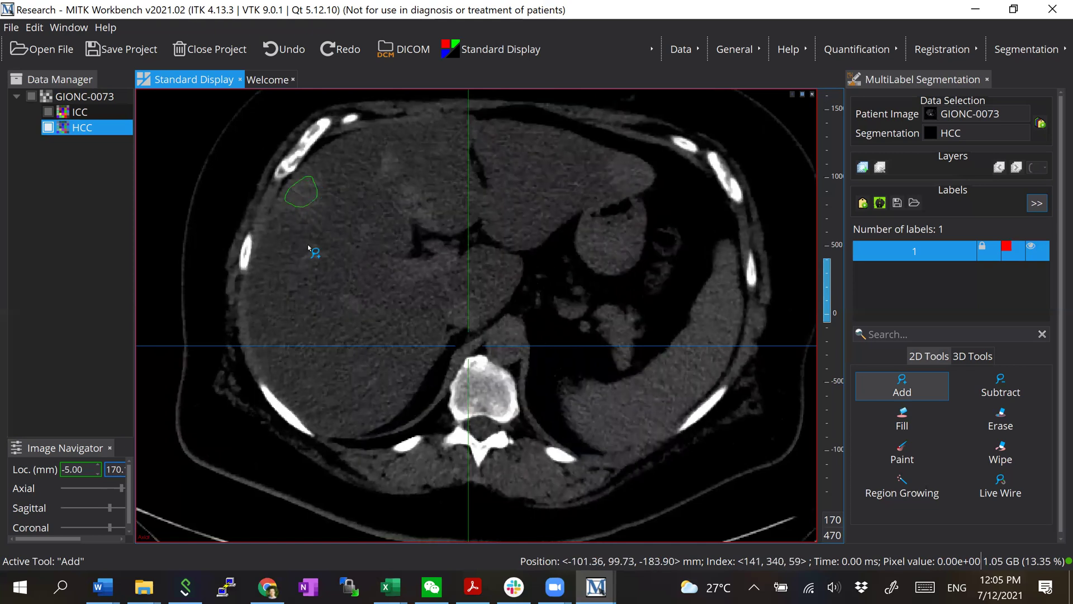
left_click_drag(308, 246, 309, 245)
scroll(307, 200, "down", 1)
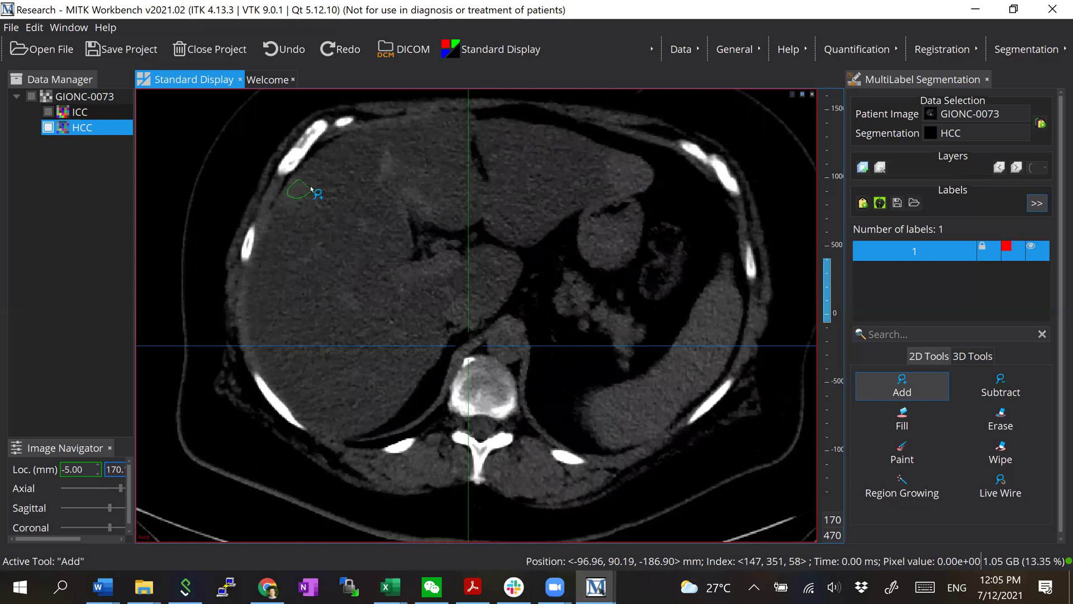
left_click_drag(311, 189, 319, 194)
Outline the HCC lesion with the Add tool on each axial slice above the first contour, up to its upper end
scroll(320, 193, "up", 5)
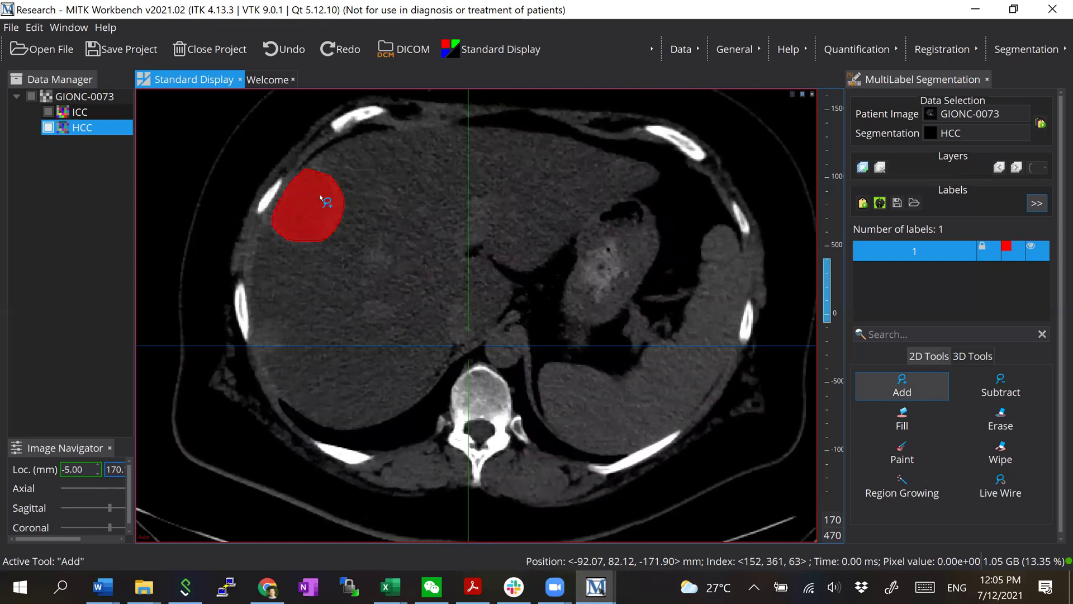
scroll(320, 193, "up", 3)
mouse_move(269, 205)
left_mouse_down()
mouse_move(272, 237)
mouse_move(306, 243)
mouse_move(346, 212)
mouse_move(341, 189)
mouse_move(311, 173)
mouse_move(274, 212)
mouse_move(273, 236)
mouse_move(311, 245)
mouse_move(332, 178)
left_mouse_up()
scroll(309, 188, "up", 1)
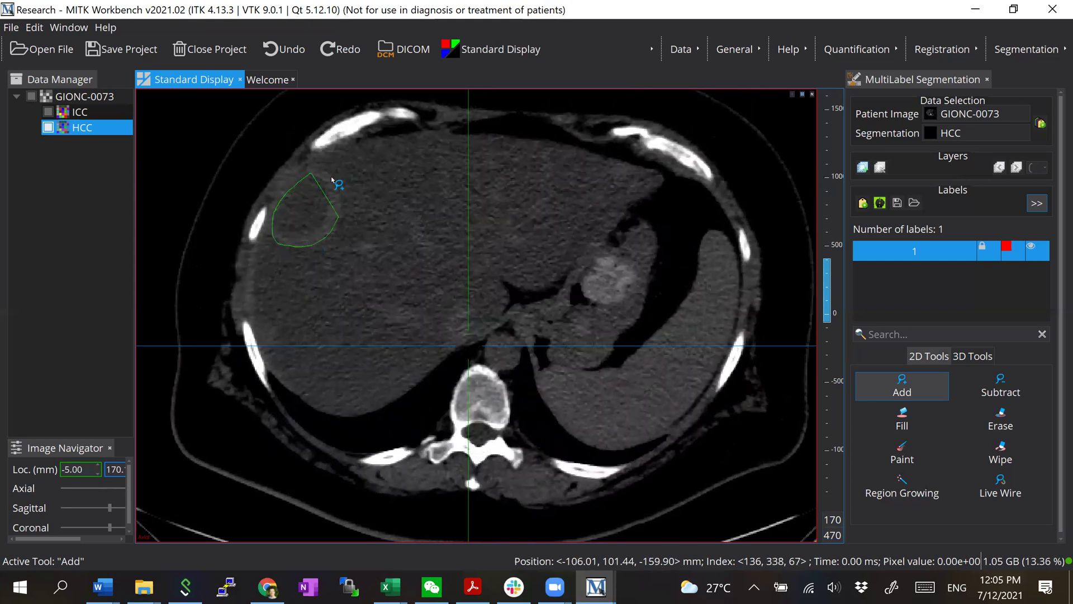
scroll(318, 216, "up", 1)
mouse_move(320, 217)
left_mouse_down()
mouse_move(307, 180)
mouse_move(285, 230)
mouse_move(304, 244)
mouse_move(338, 218)
mouse_move(330, 183)
mouse_move(277, 214)
mouse_move(287, 229)
mouse_move(326, 223)
mouse_move(322, 192)
left_mouse_up()
scroll(310, 189, "up", 1)
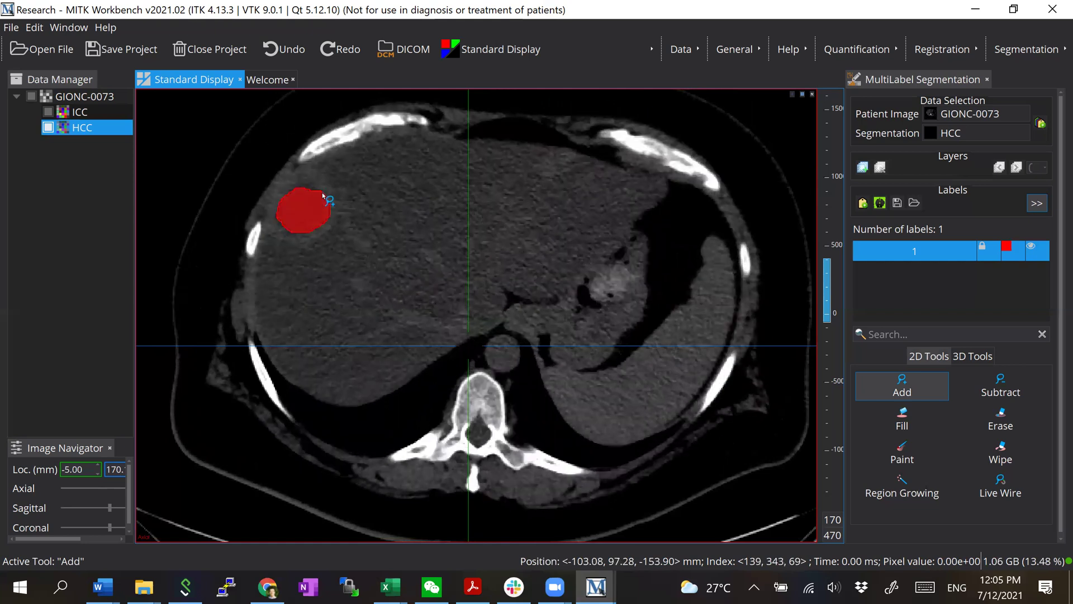
scroll(322, 193, "up", 1)
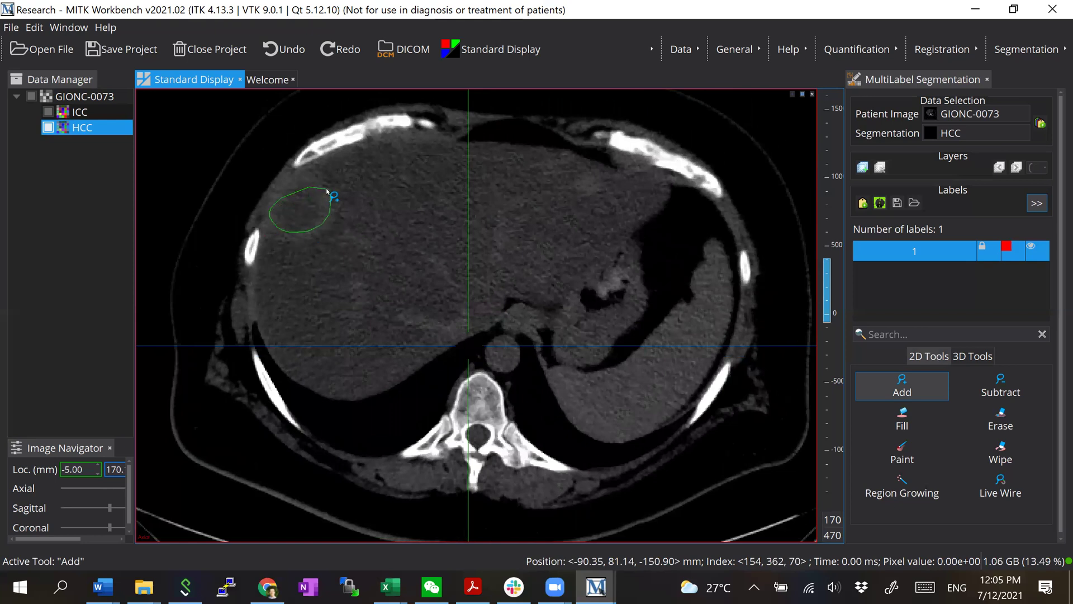
scroll(308, 192, "up", 1)
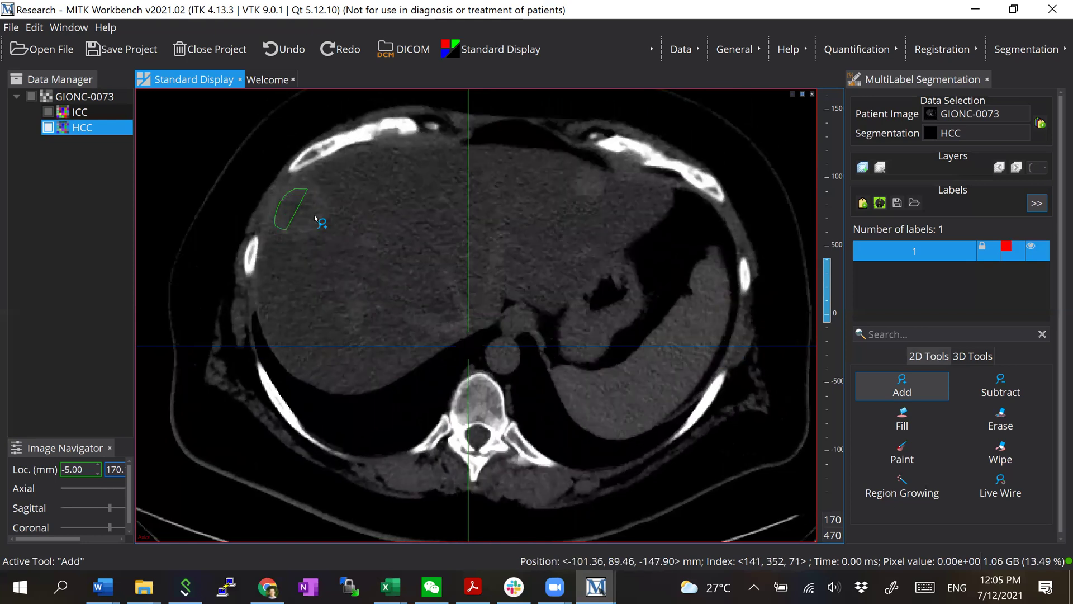
mouse_move(315, 214)
left_mouse_down()
mouse_move(325, 208)
mouse_move(313, 225)
left_mouse_up()
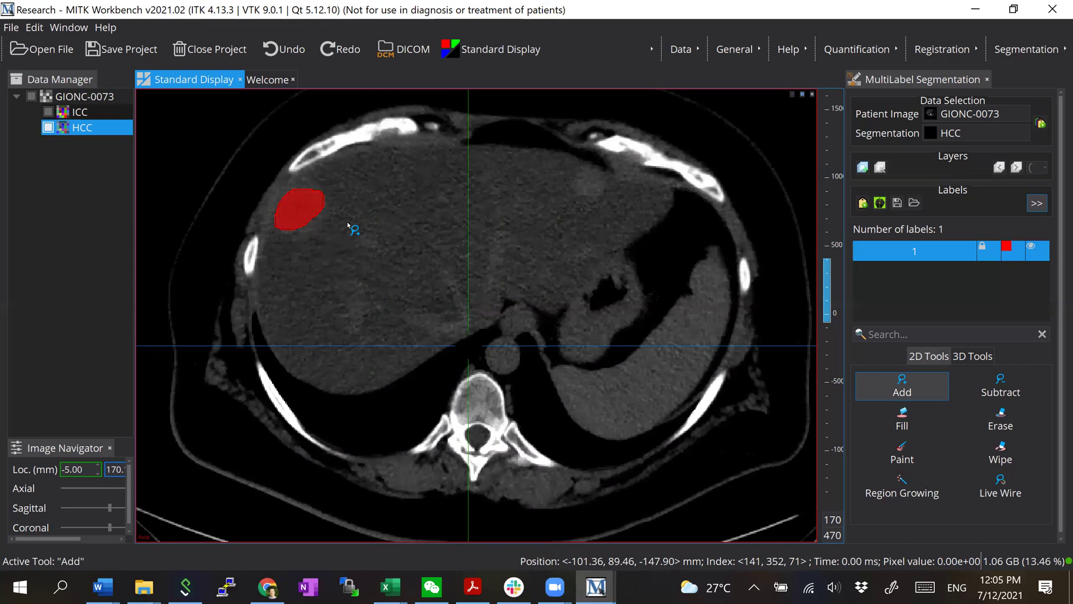
Check the HCC contours through the axial slices, and make ICC the segmentation being edited
scroll(348, 224, "down", 7)
scroll(348, 223, "up", 4)
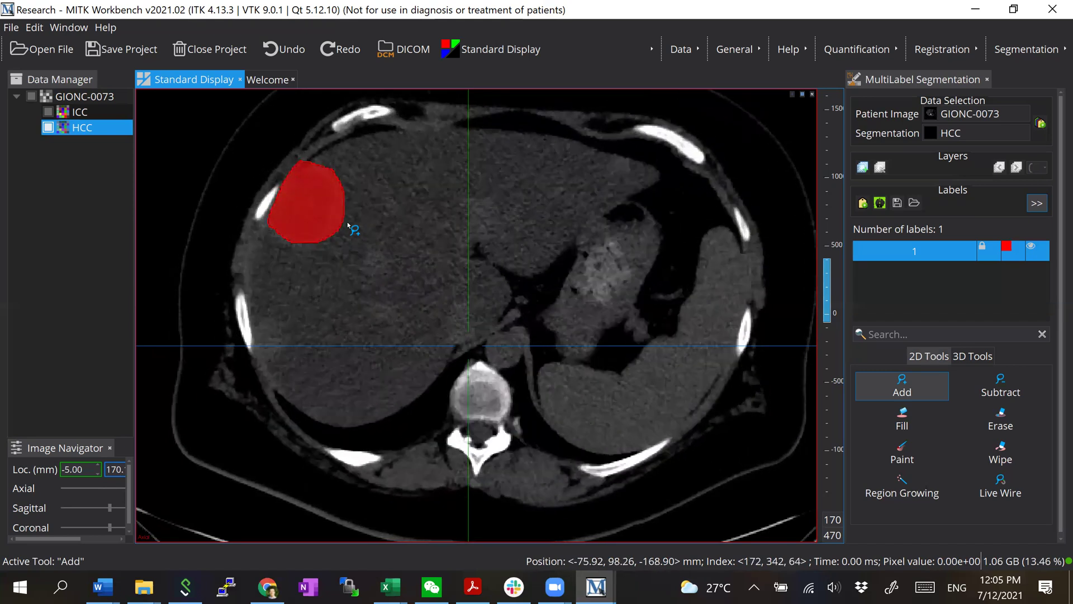
scroll(347, 221, "up", 2)
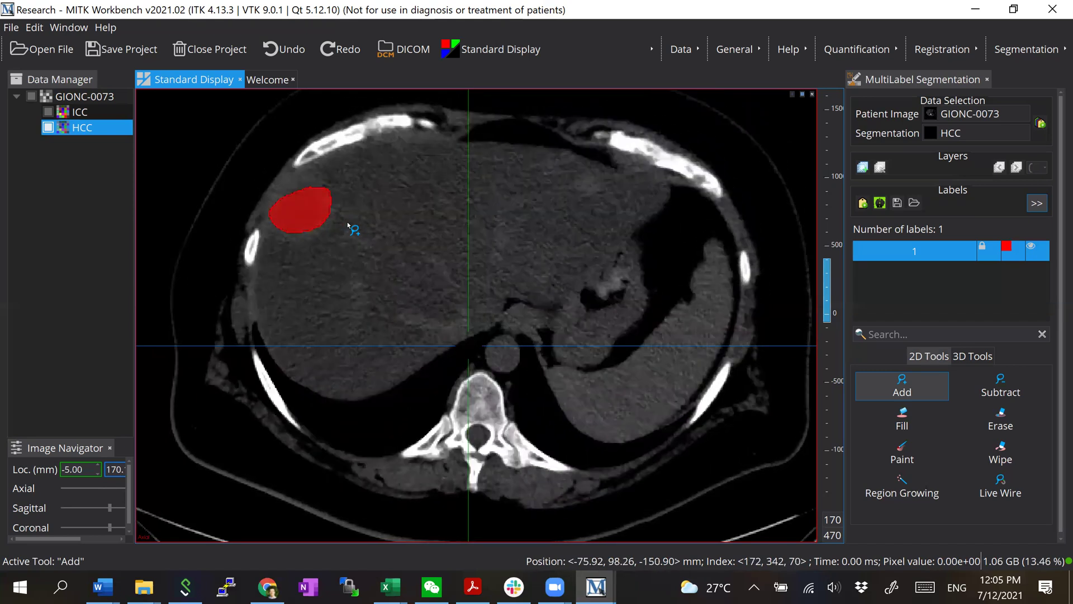
scroll(347, 221, "up", 3)
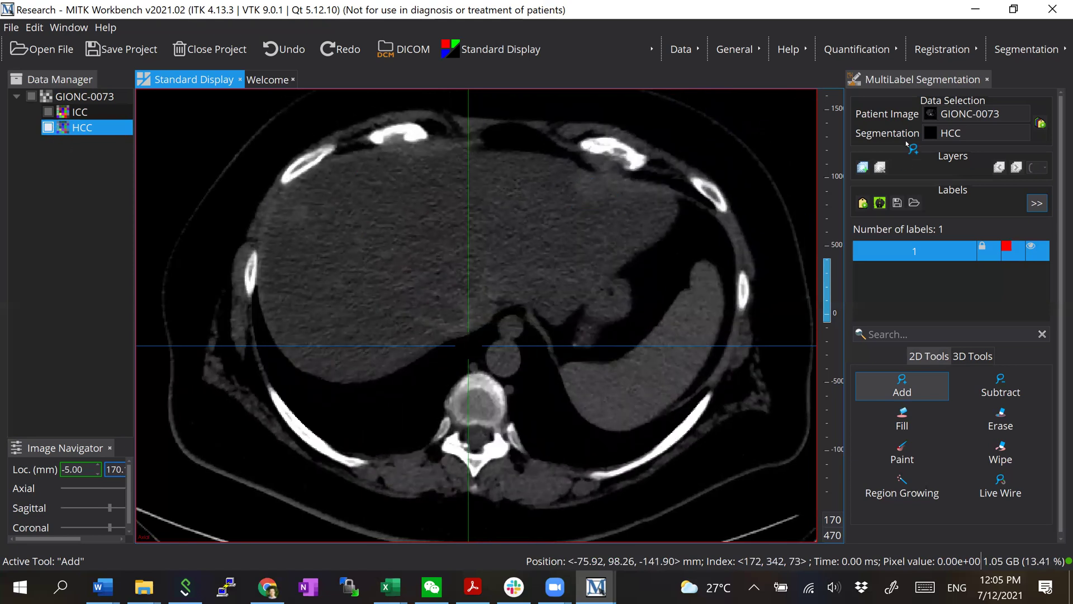
left_click(982, 136)
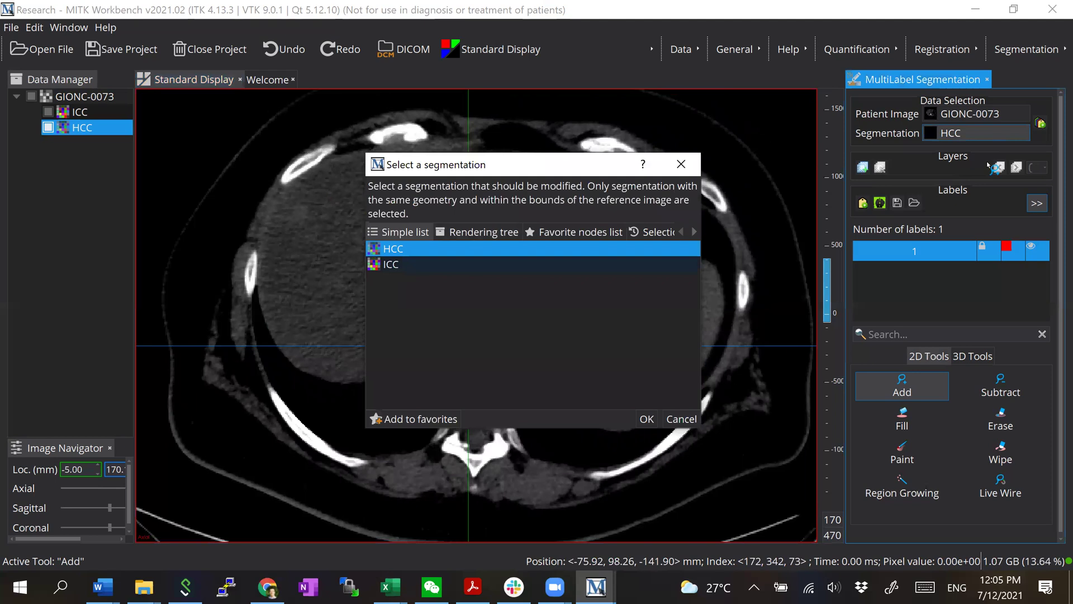
left_click(450, 265)
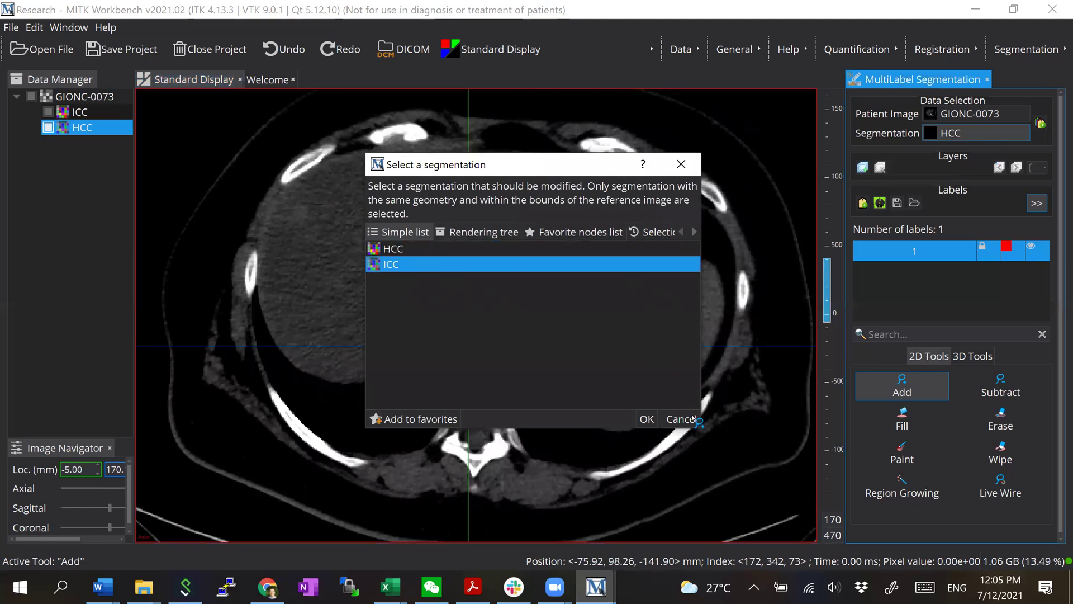
left_click(646, 417)
Outline the bright lesion near the liver hilum in the ICC segmentation with the Add tool, on its axial slice and those just below
right_click_drag(445, 208, 492, 217)
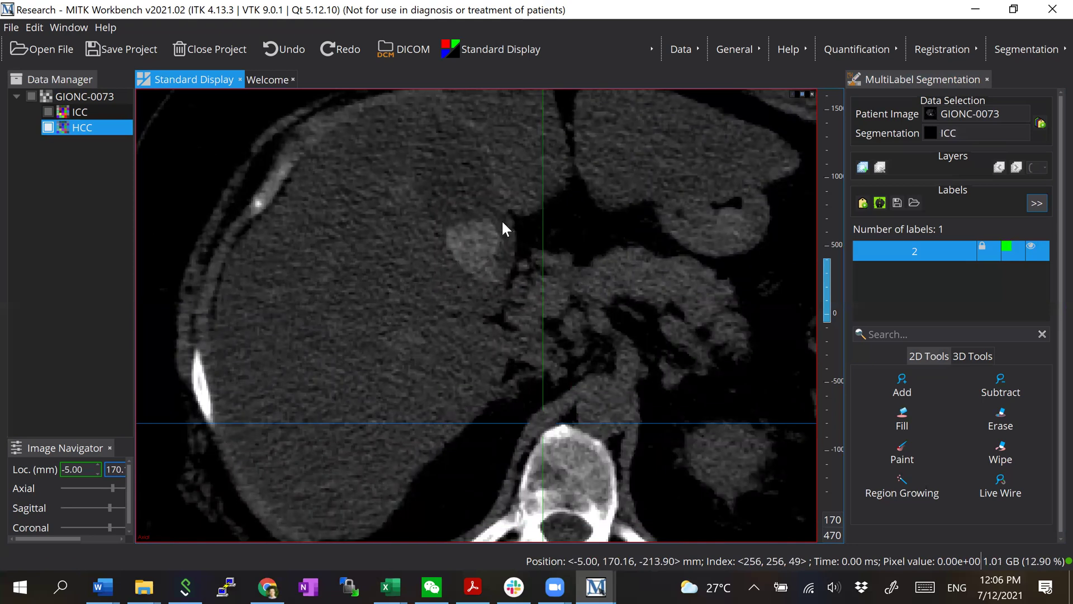
left_click(901, 386)
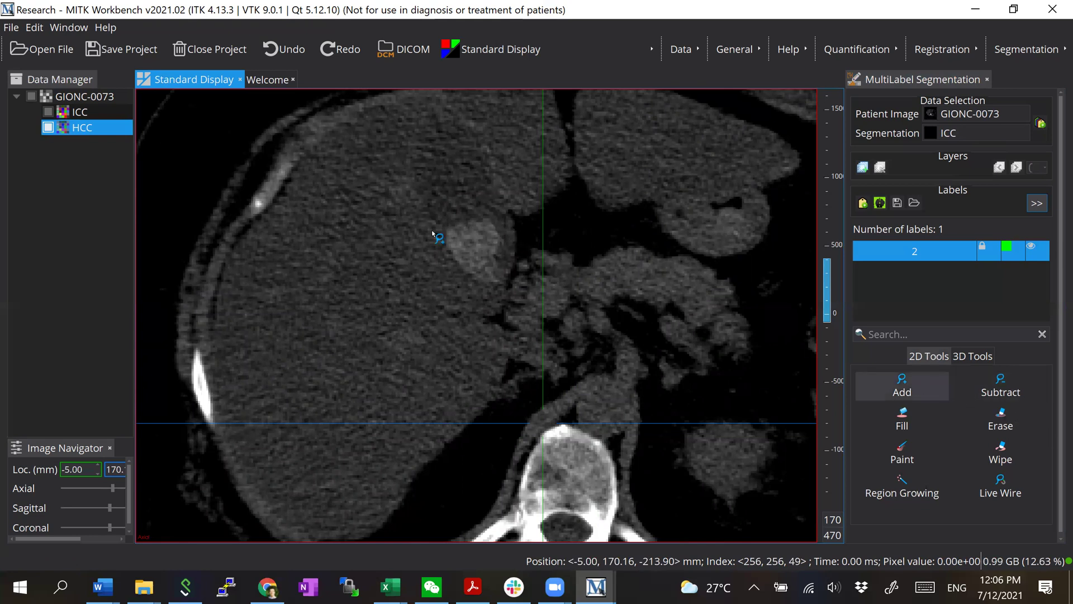
mouse_move(475, 218)
left_mouse_down()
mouse_move(453, 250)
mouse_move(488, 244)
mouse_move(489, 229)
left_mouse_up()
scroll(472, 227, "down", 2)
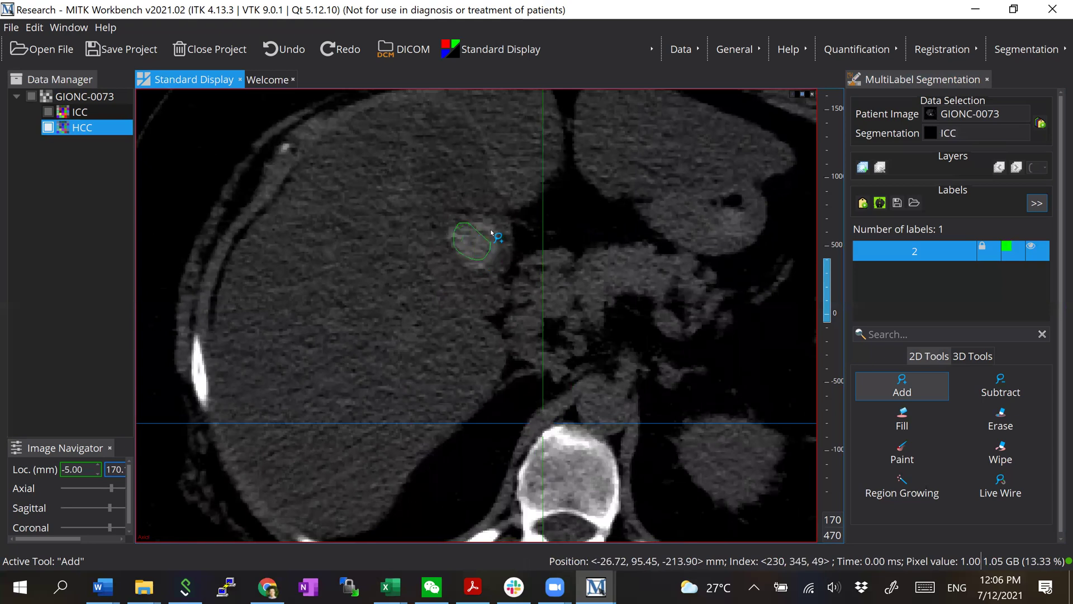
scroll(475, 231, "down", 1)
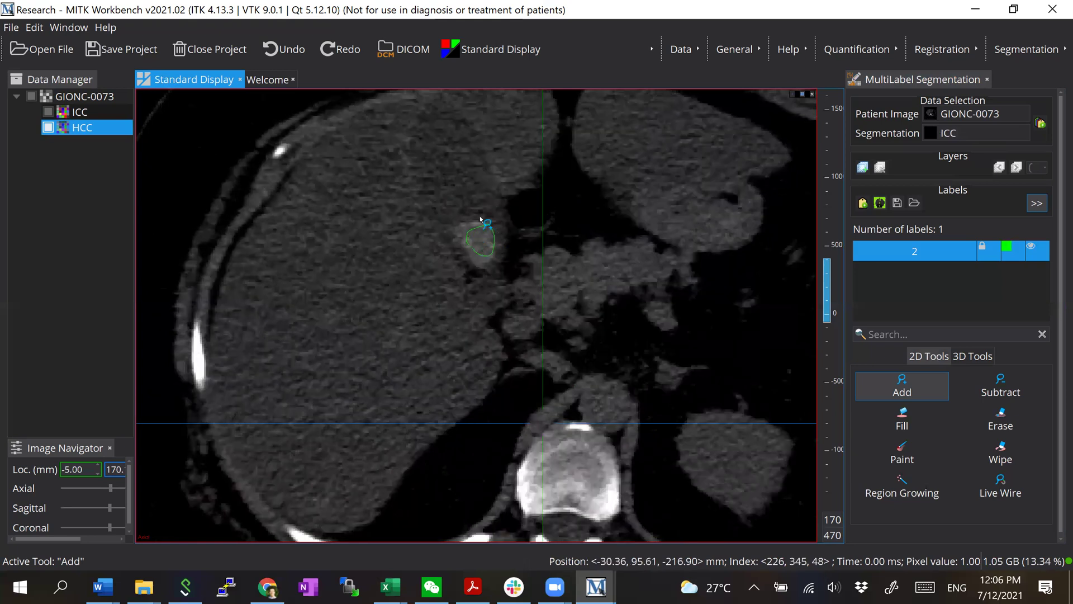
left_click_drag(480, 218, 479, 221)
Continue the ICC outlines with the Add tool on the axial slices above the first contour
scroll(480, 223, "up", 2)
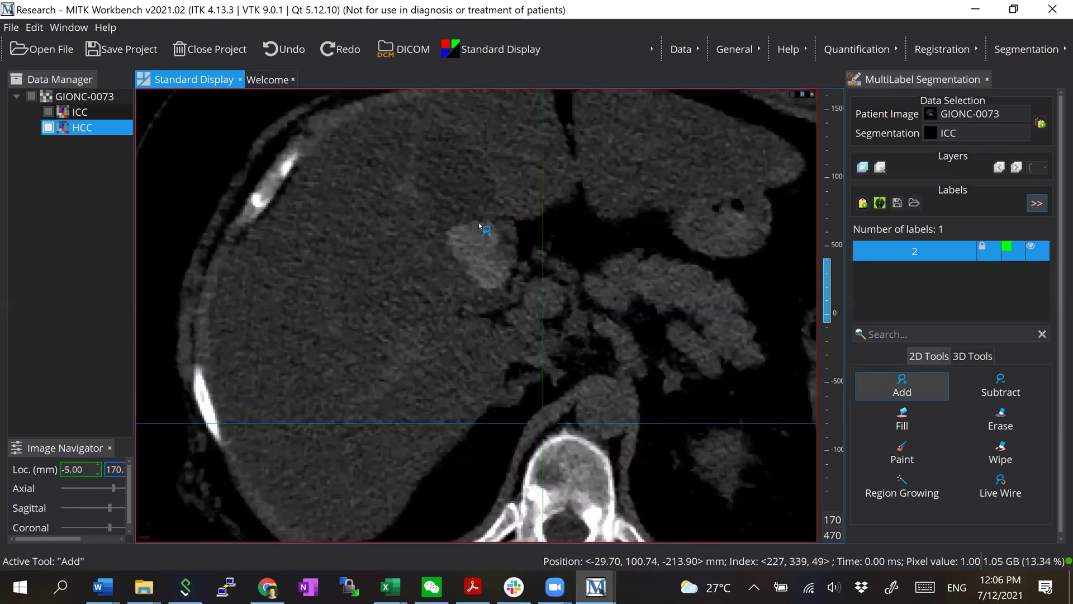
scroll(485, 244, "up", 1)
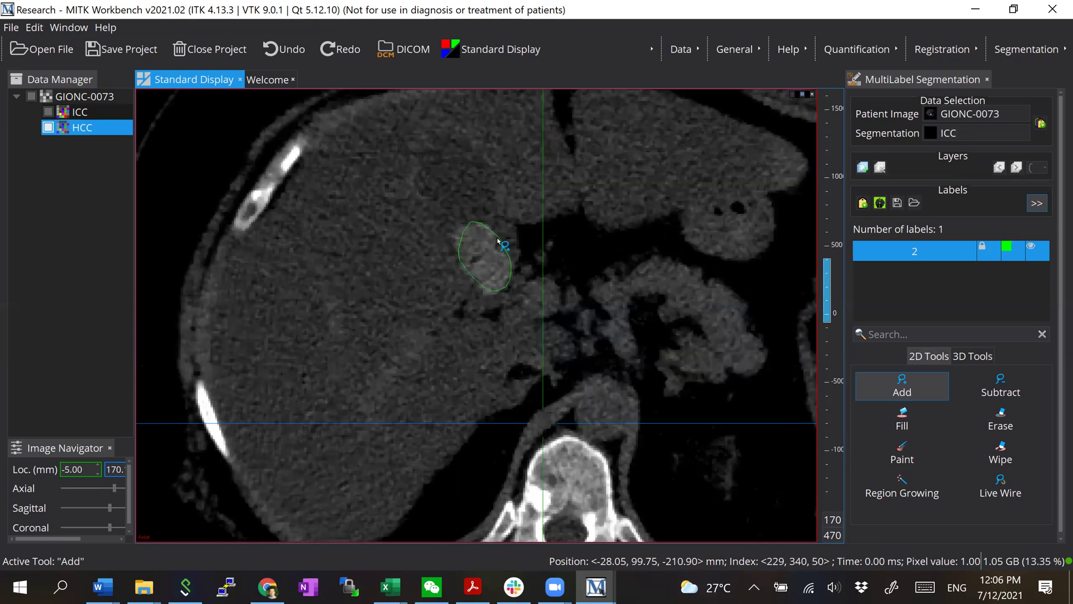
scroll(495, 235, "up", 1)
mouse_move(487, 242)
left_mouse_down()
mouse_move(506, 284)
mouse_move(514, 246)
left_mouse_up()
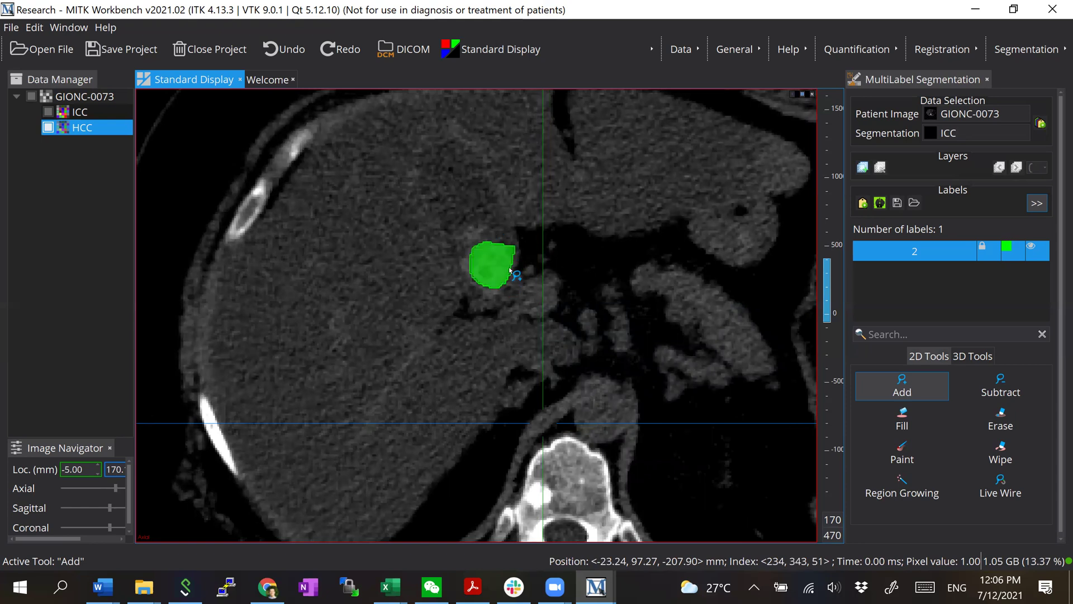
Start saving the HCC segmentation to the IBM_project folder in Downloads, with Nifti as the file type
right_click(79, 127)
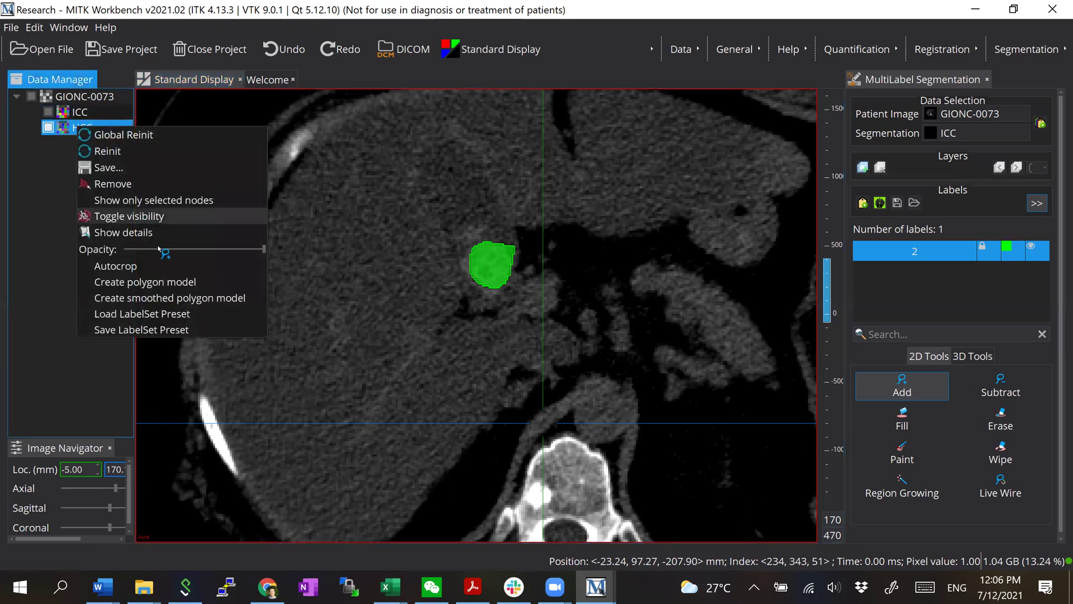
left_click(106, 167)
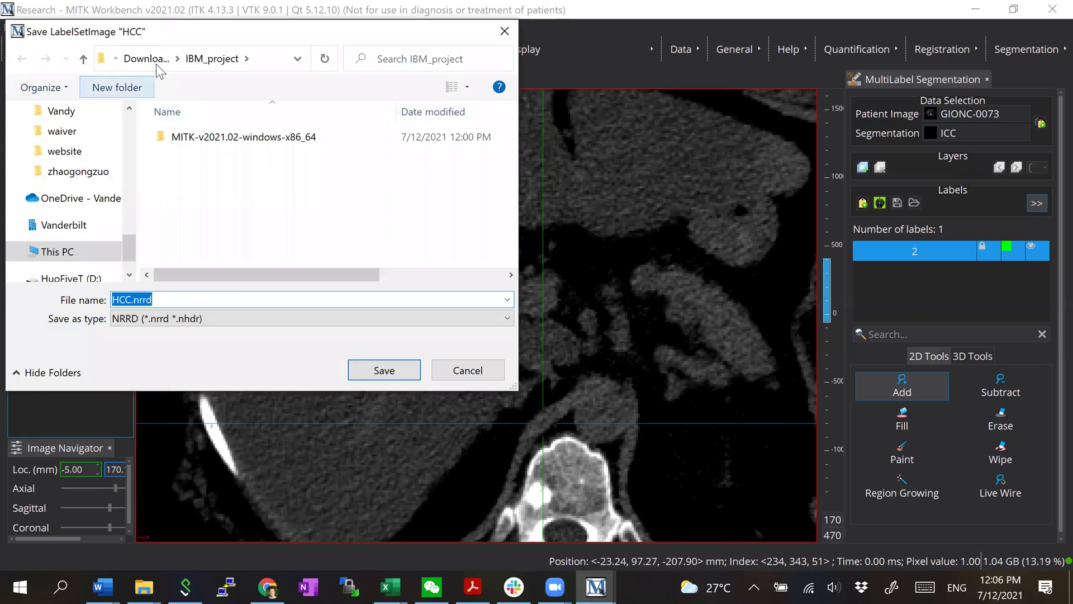
left_click(162, 66)
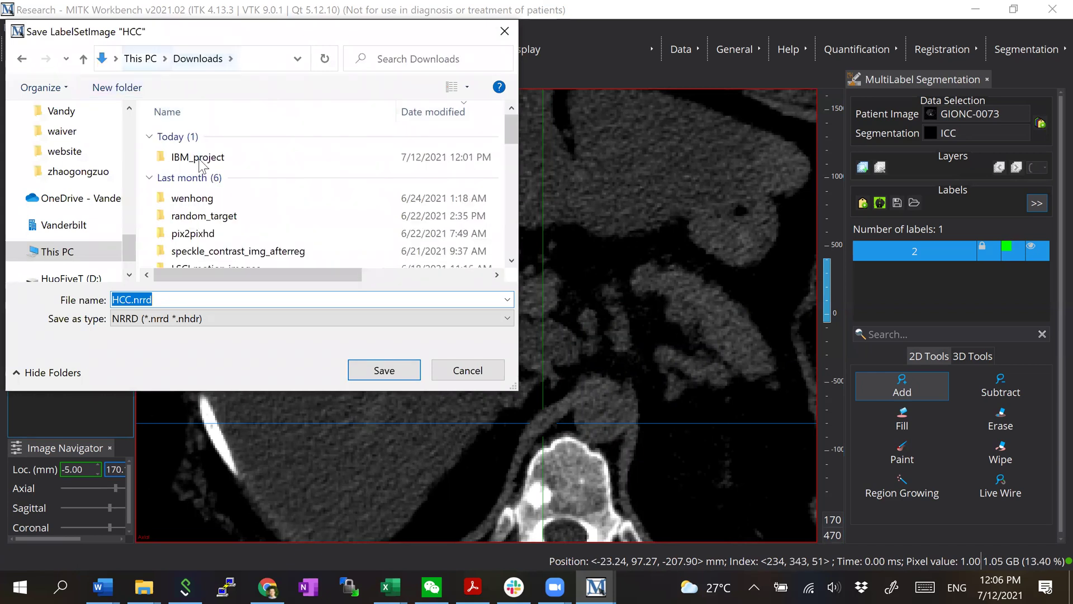
double_click(205, 161)
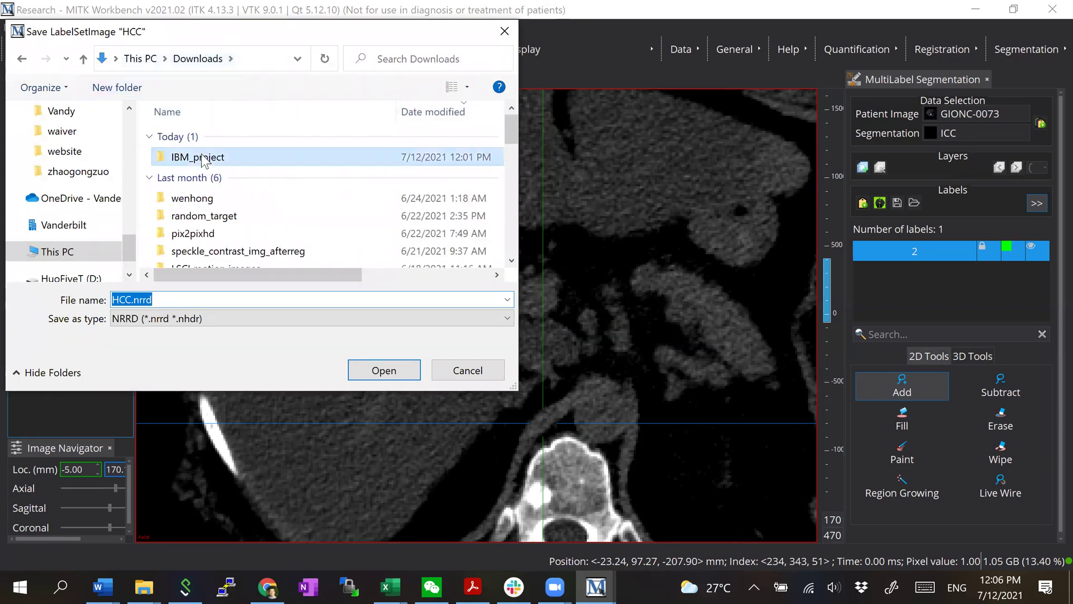
left_click(217, 321)
left_click(186, 361)
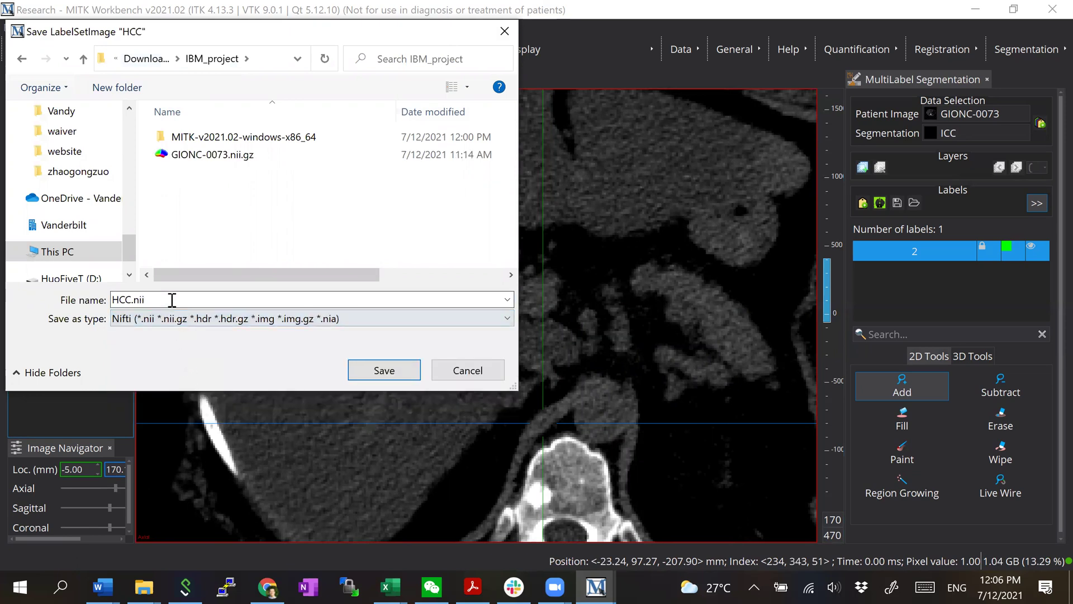
Name the HCC segmentation file GIONC-0073-HCC.nii.gz and save it
left_click(183, 300)
type(".gz")
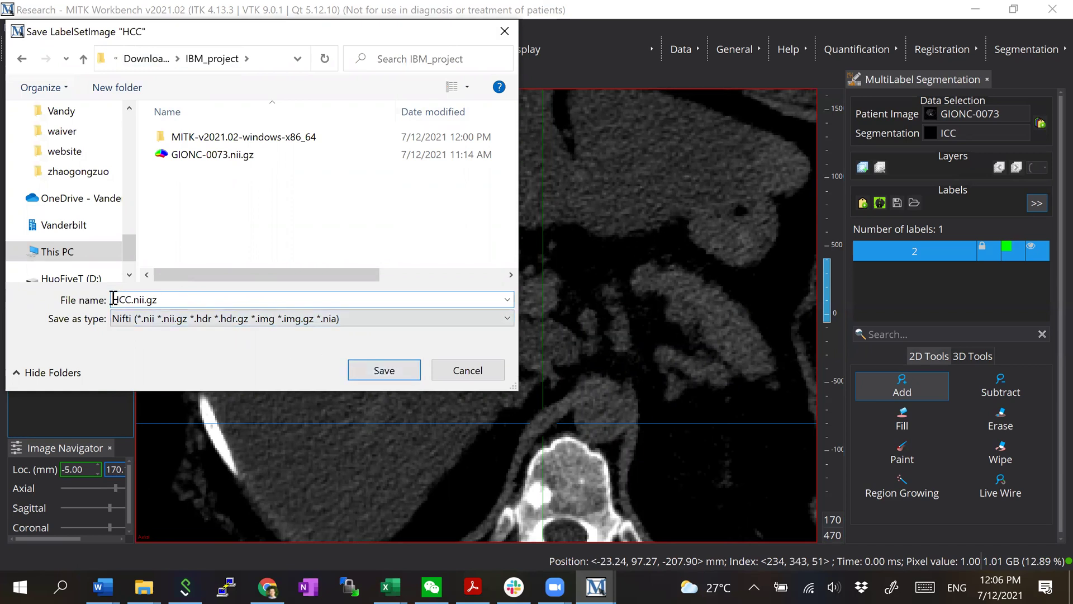
key("Home")
type("GION")
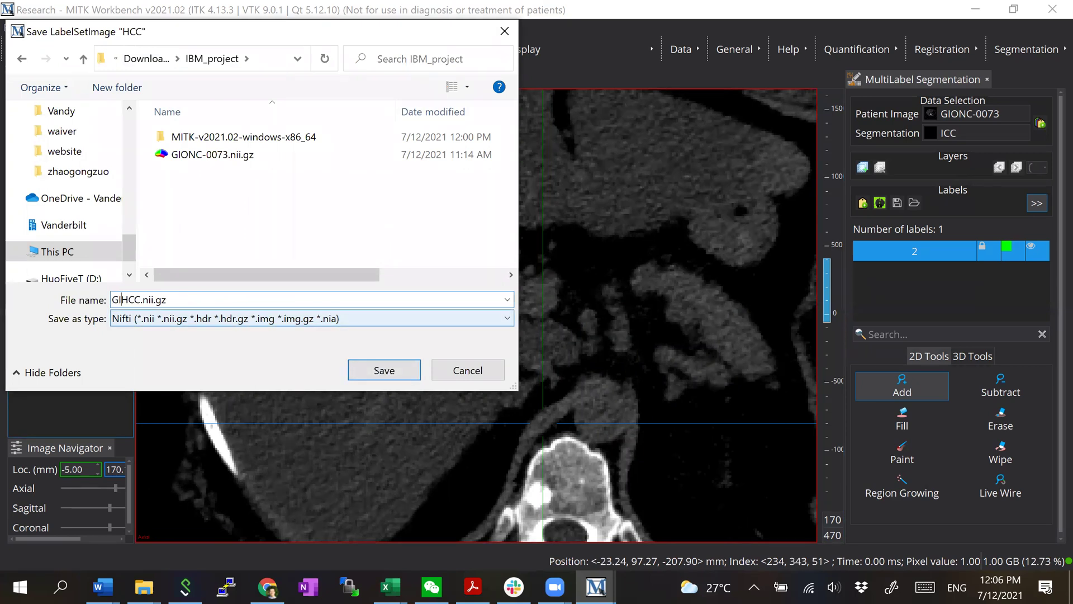
type("C-0073")
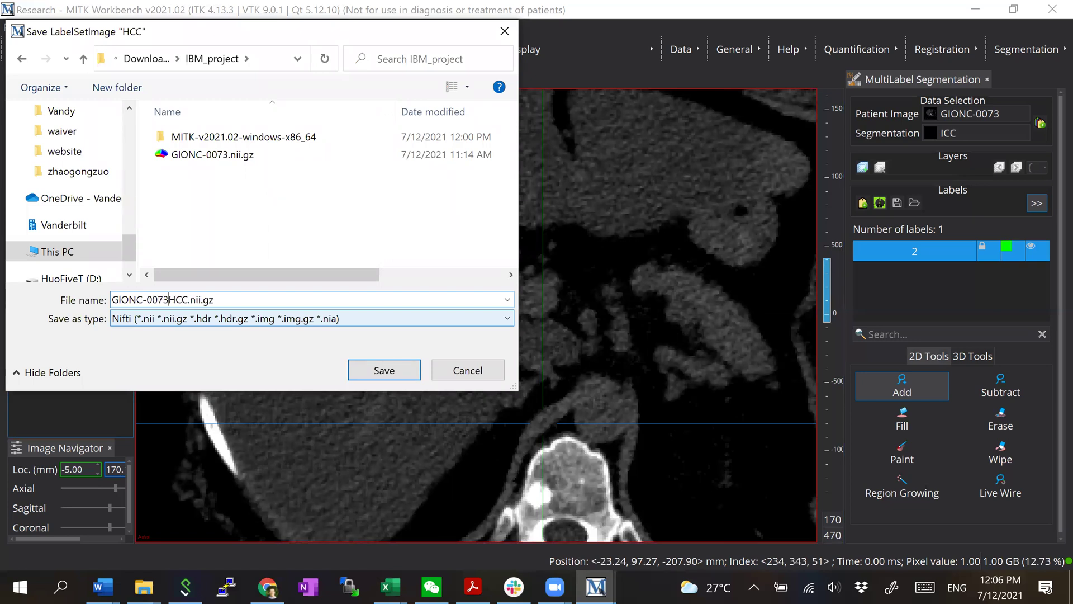
type("-")
key("Return")
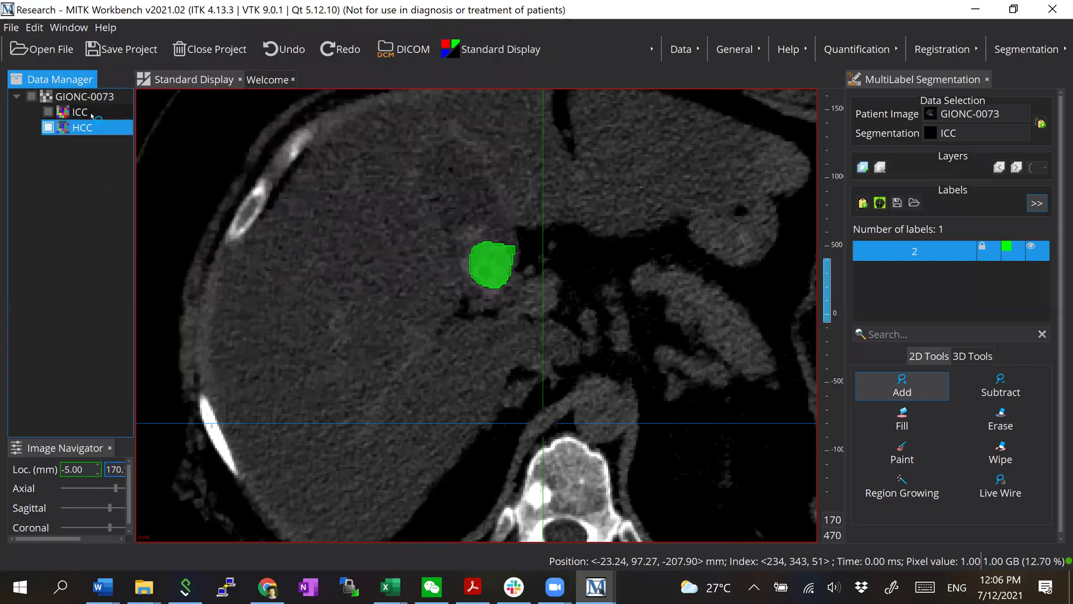
Save the ICC segmentation in Nifti format as GIONC-0073-ICC.nii.gz in the IBM_project folder
right_click(93, 116)
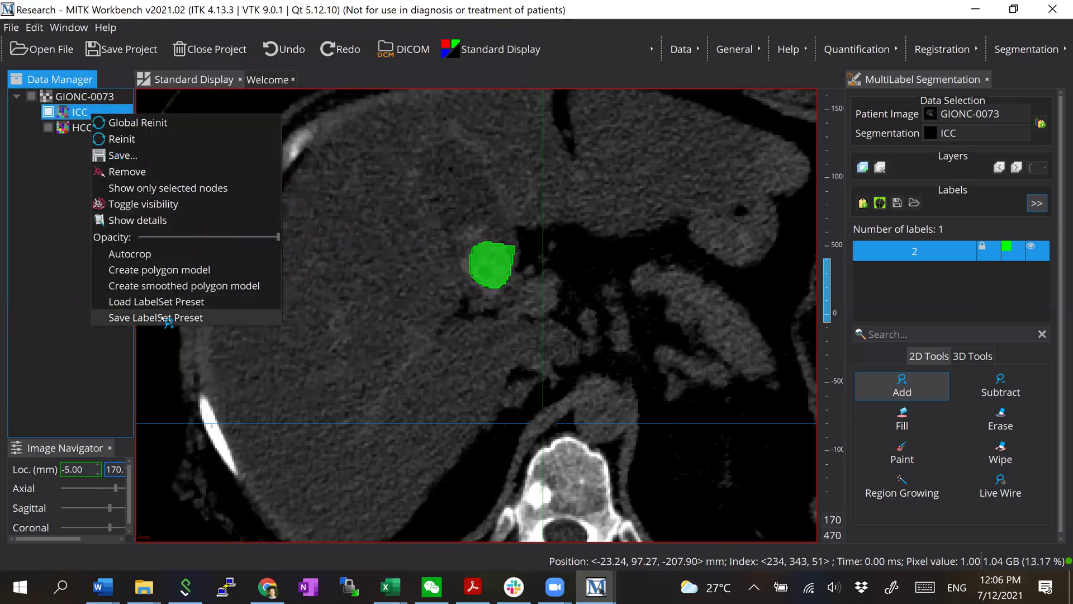
left_click(120, 155)
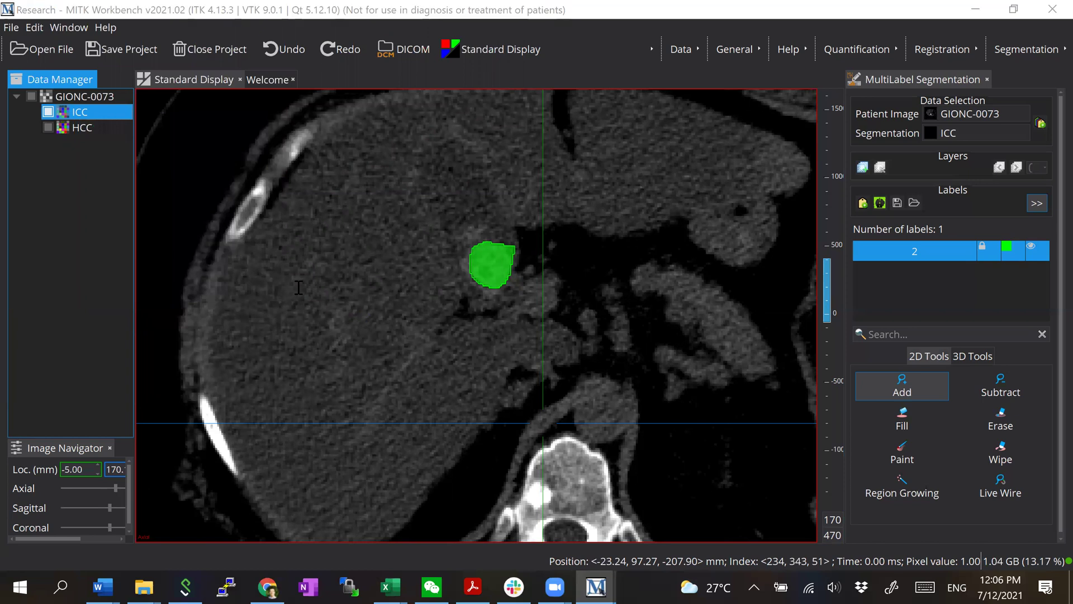
left_click(238, 318)
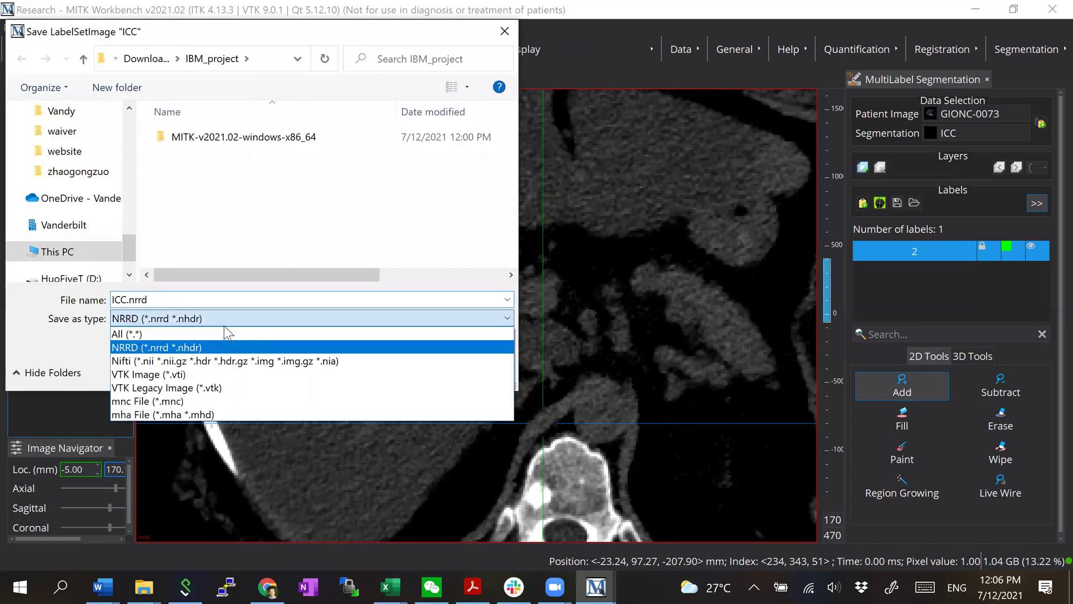
left_click(225, 361)
left_click(224, 172)
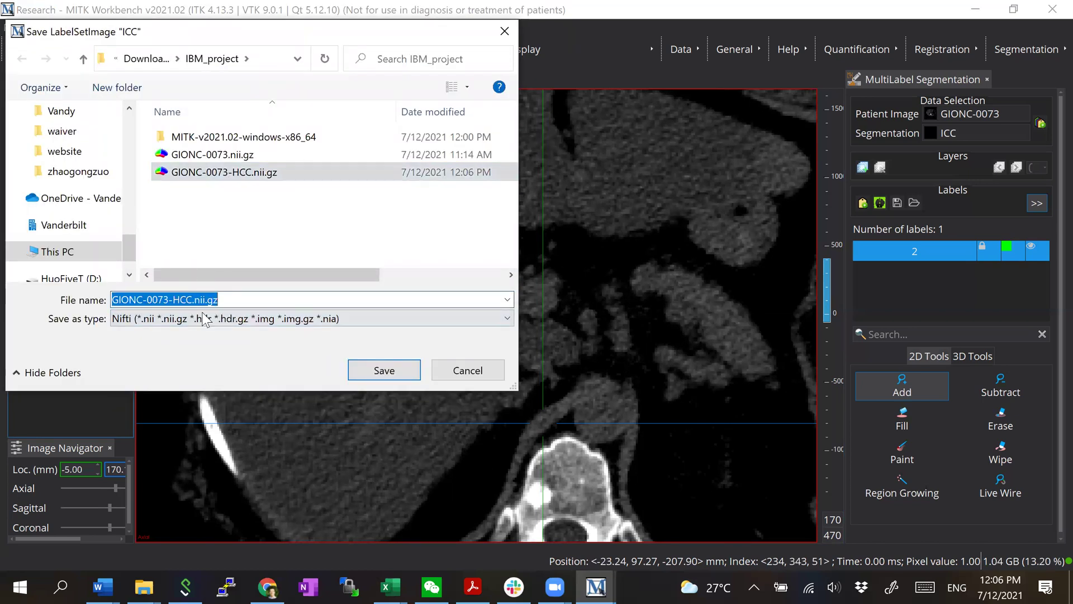
left_click(180, 299)
key("BackSpace")
type("I")
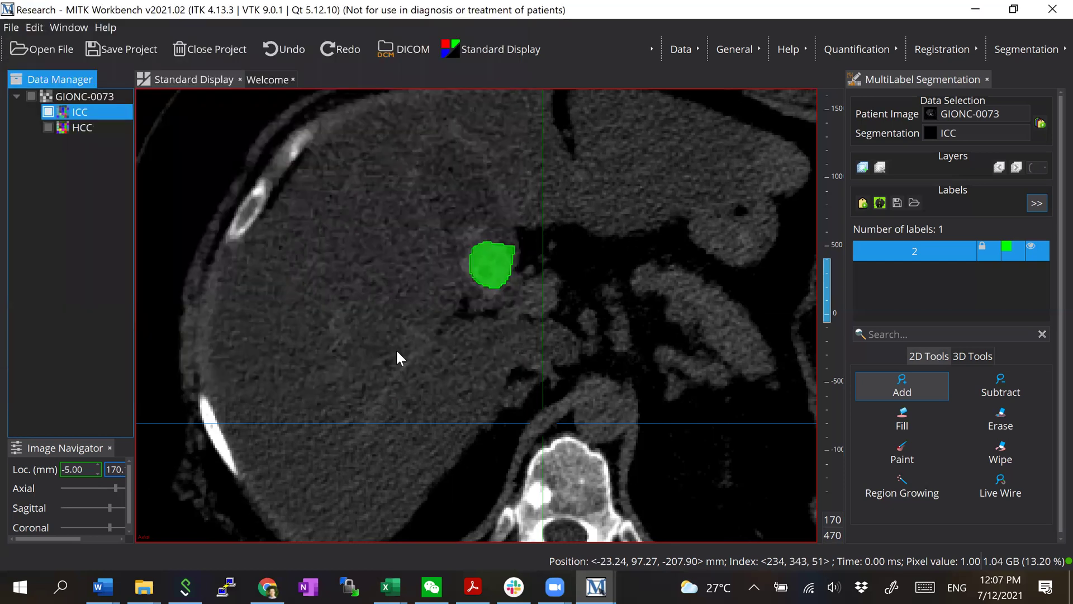
left_click(384, 371)
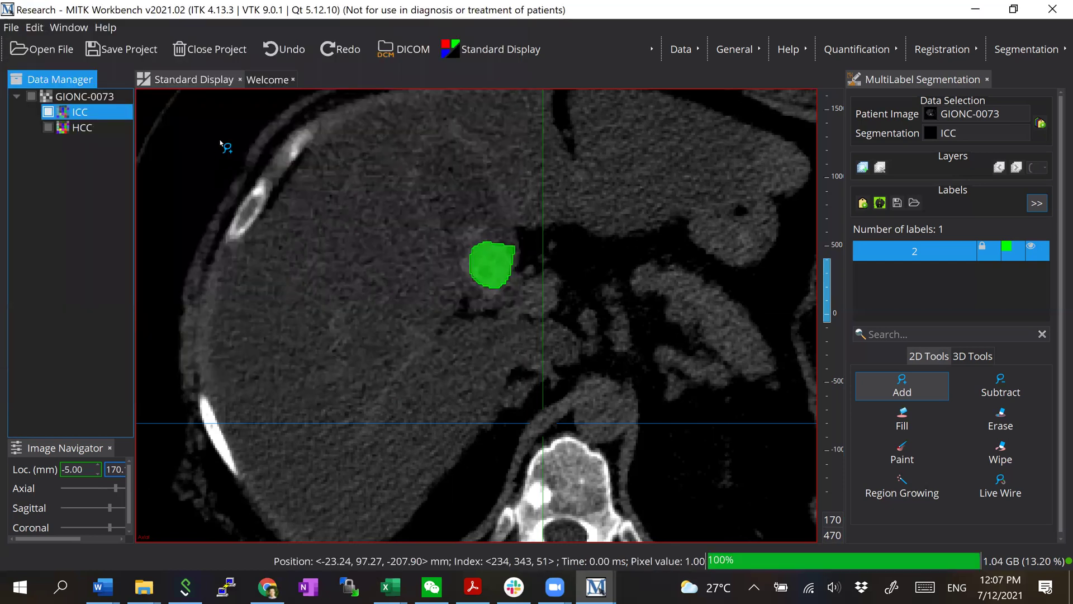
Close the current project and open GIONC-0073.nii.gz from IBM_project, narrowing its grey-level window to bring out the soft tissue
left_click(203, 48)
left_click(584, 324)
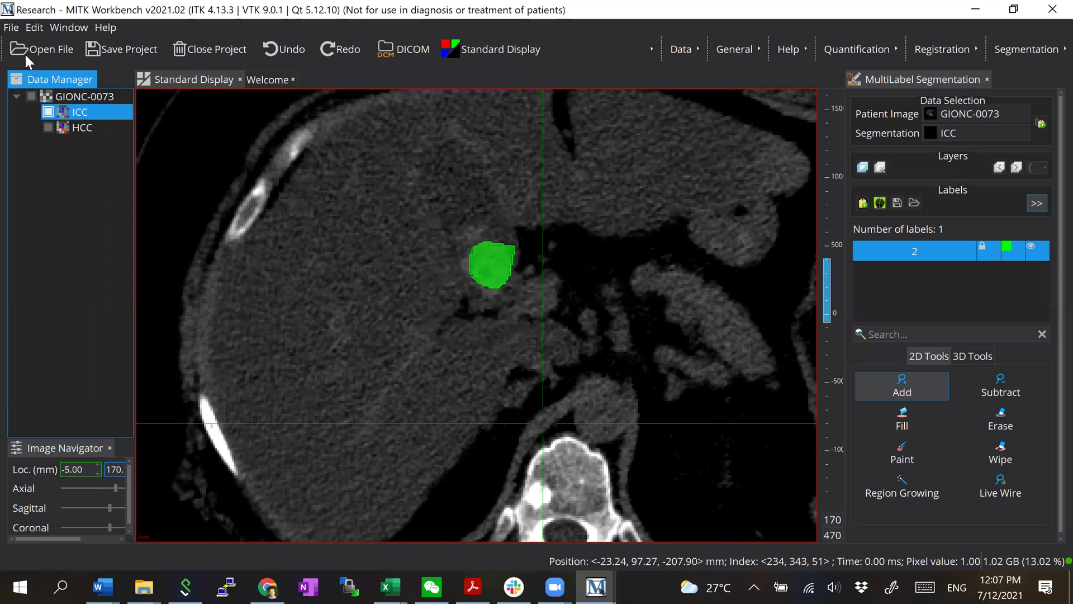
left_click(43, 50)
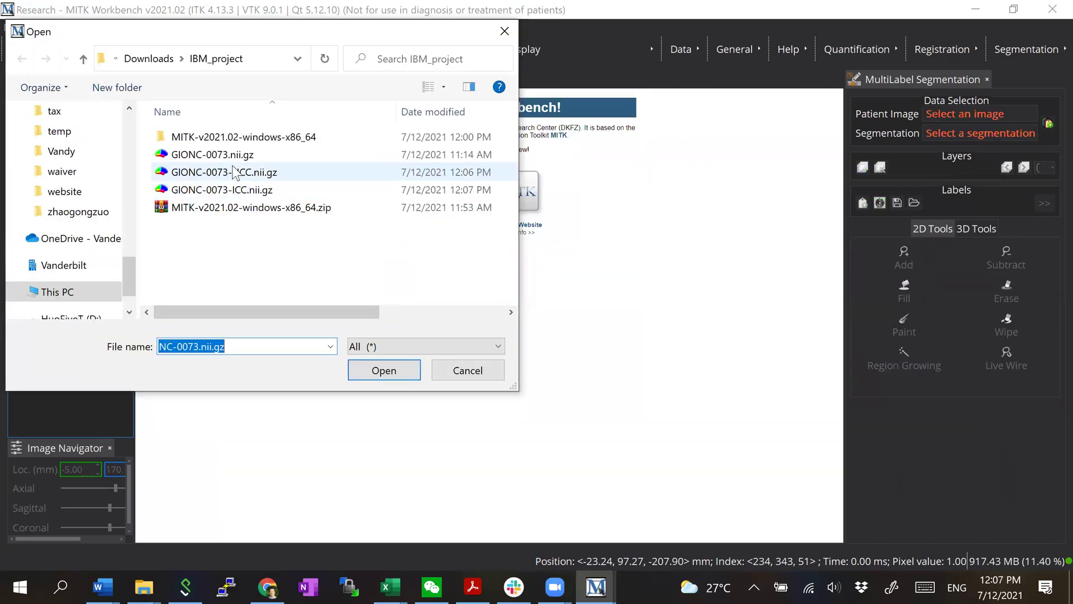
double_click(194, 154)
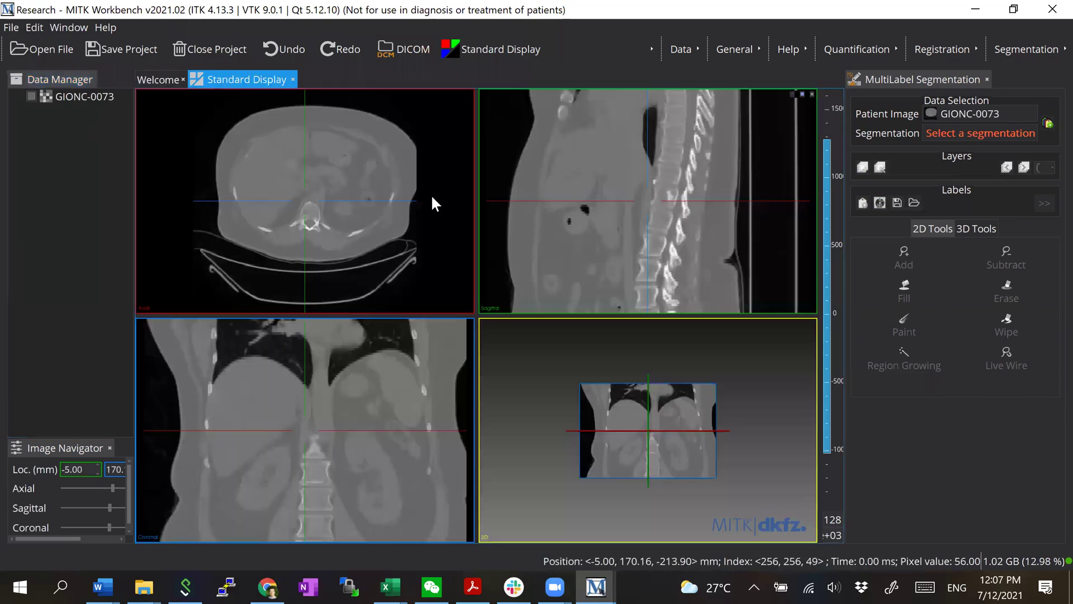
left_click_drag(820, 147, 820, 252)
Load GIONC-0073-HCC.nii.gz and GIONC-0073-ICC.nii.gz over the scan and check both lesion masks in the orthogonal views
left_click(42, 50)
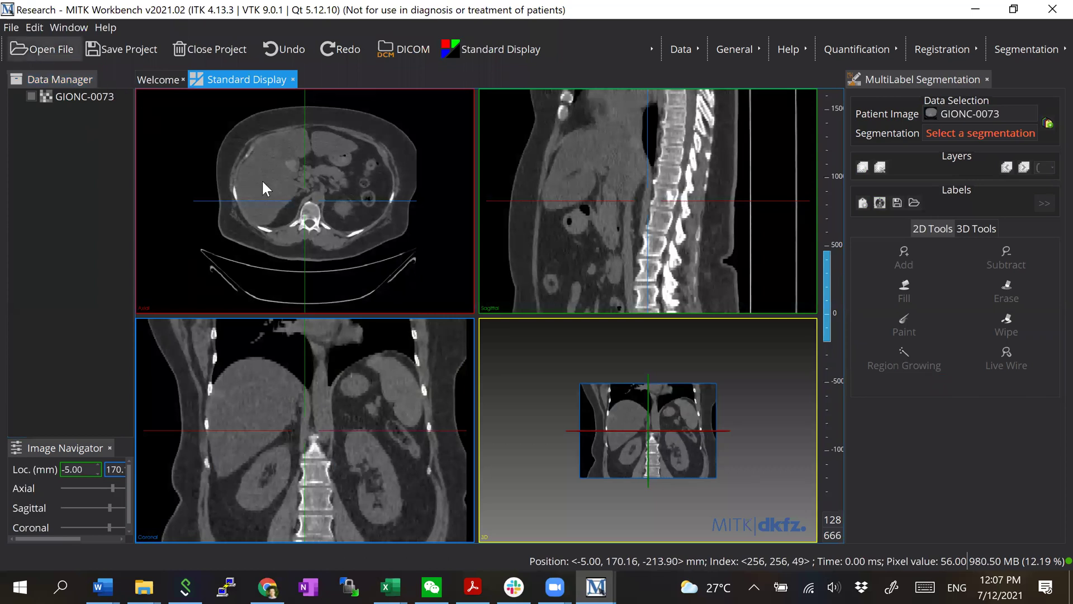
left_click(212, 172)
left_click(218, 190, "ctrl")
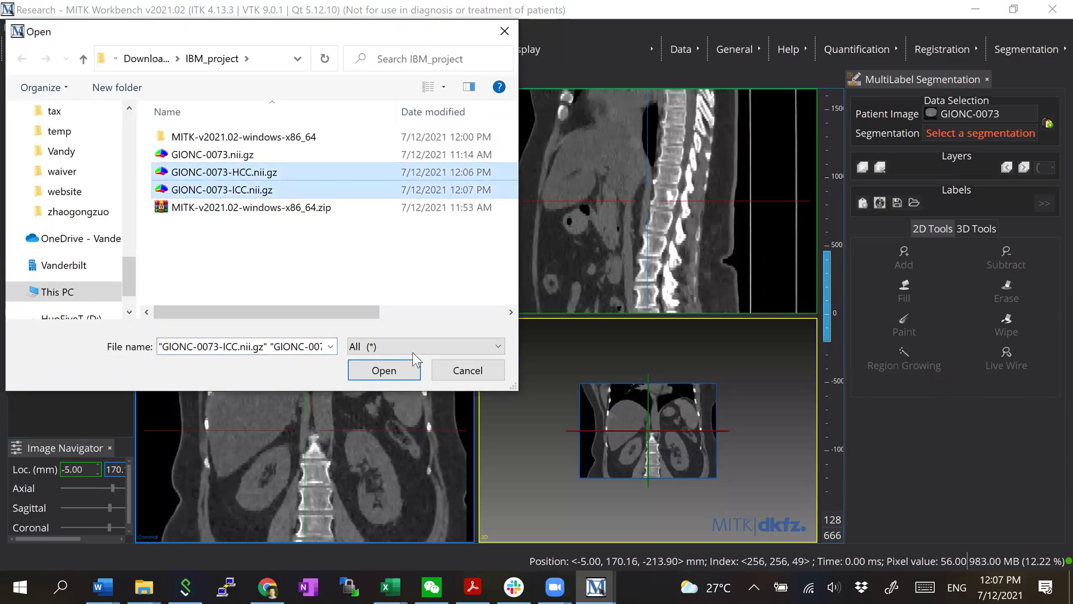
left_click(401, 364)
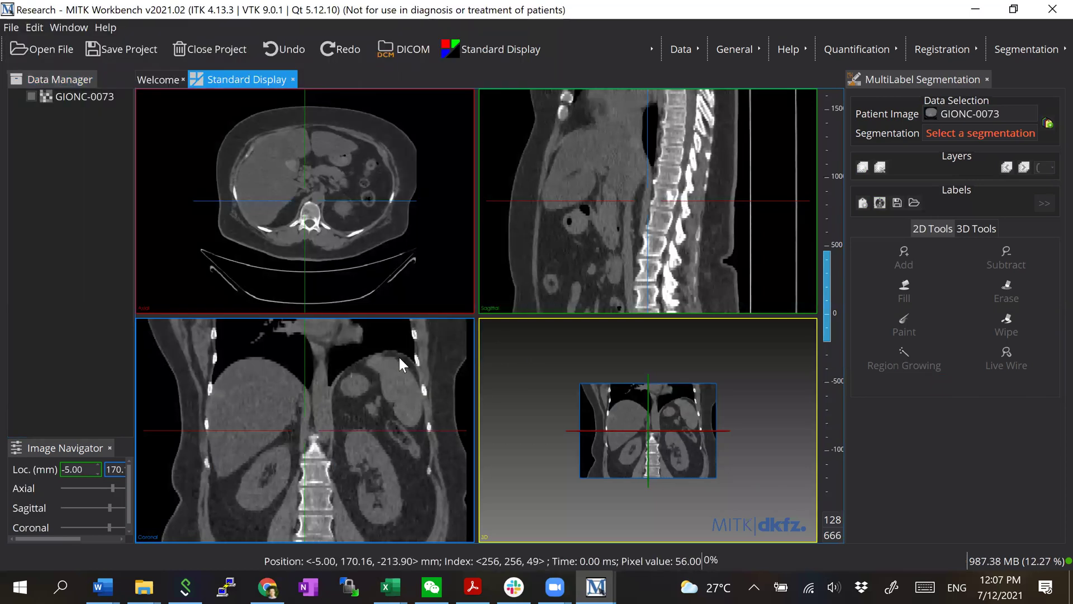
left_click(290, 163)
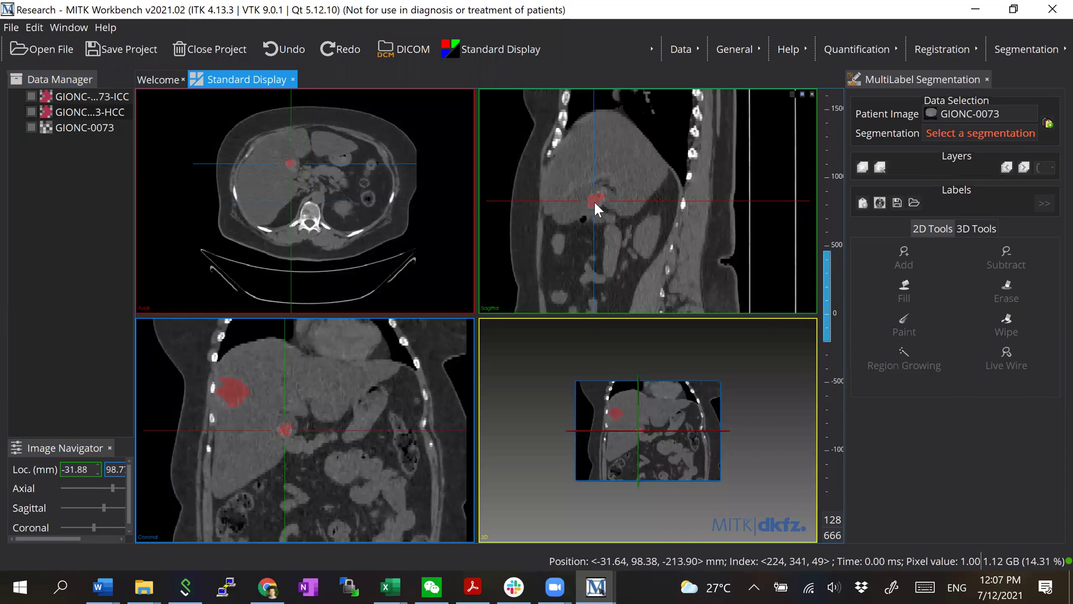
left_click(235, 393)
left_click(288, 429)
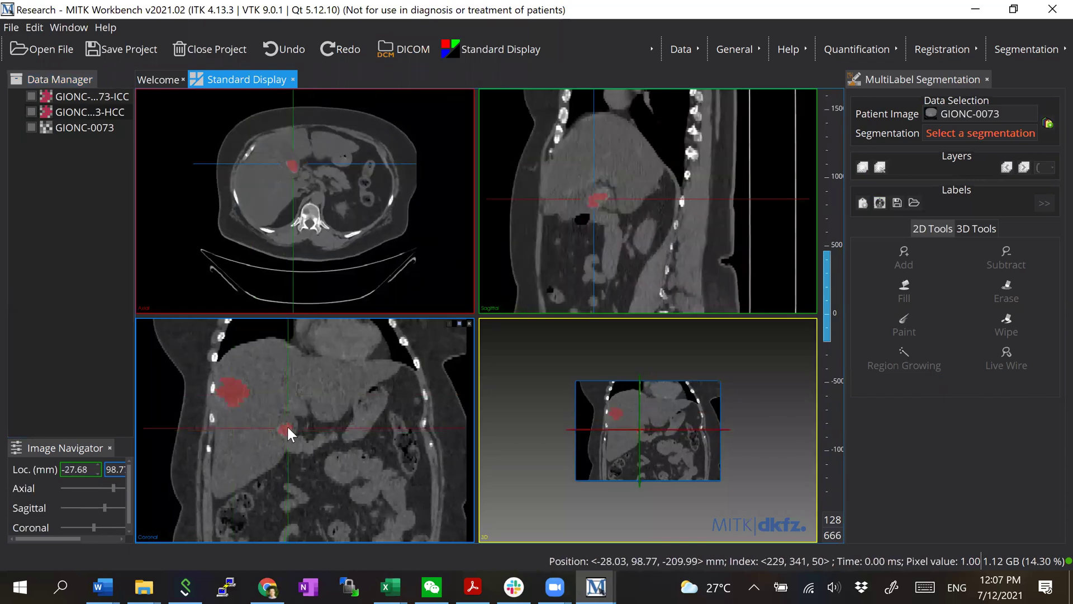
left_click(239, 392)
Change the ICC mask's colour to green and check it against the HCC mask in the slice views
left_click(74, 93)
right_click(74, 93)
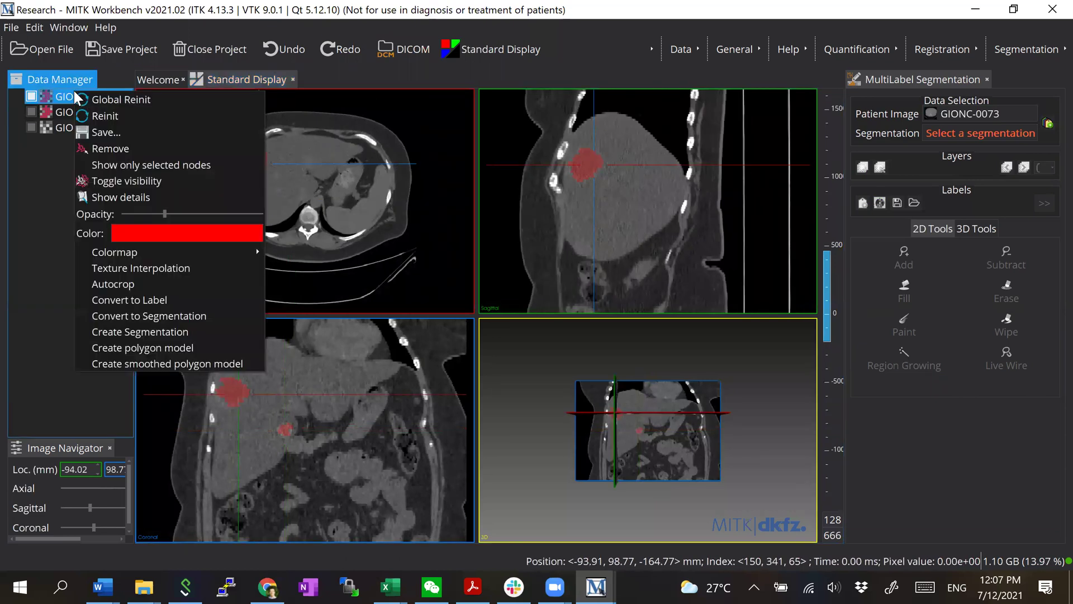
left_click(160, 233)
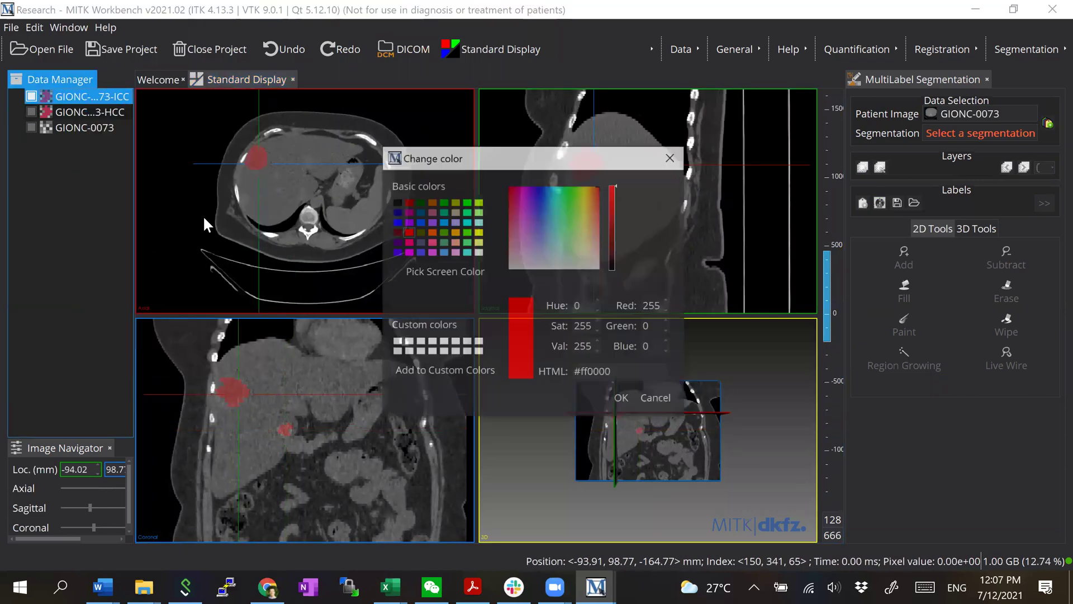
left_click(467, 202)
left_click(622, 399)
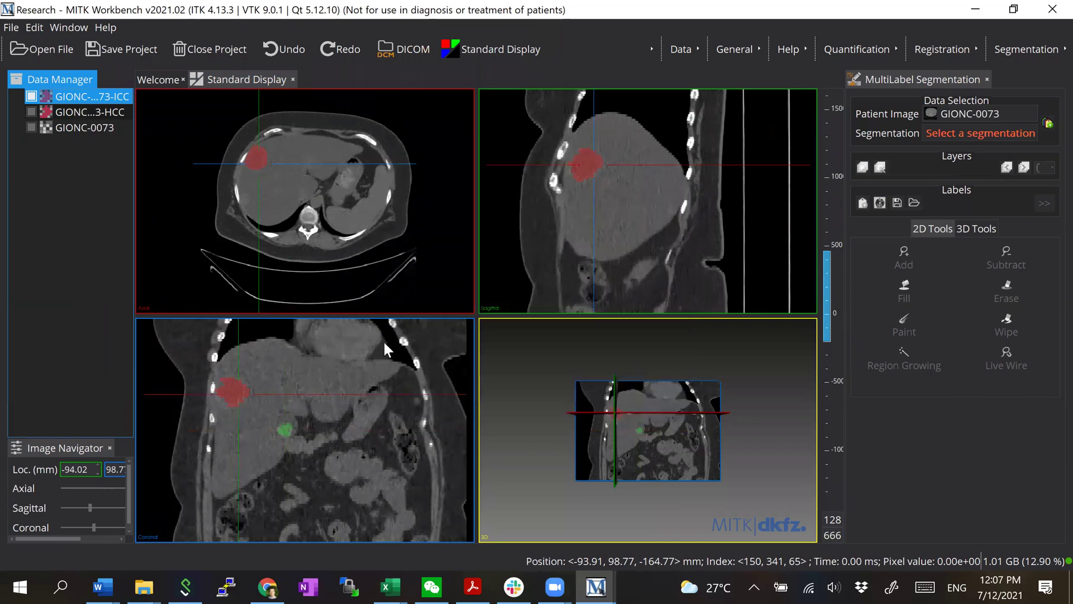
left_click(283, 428)
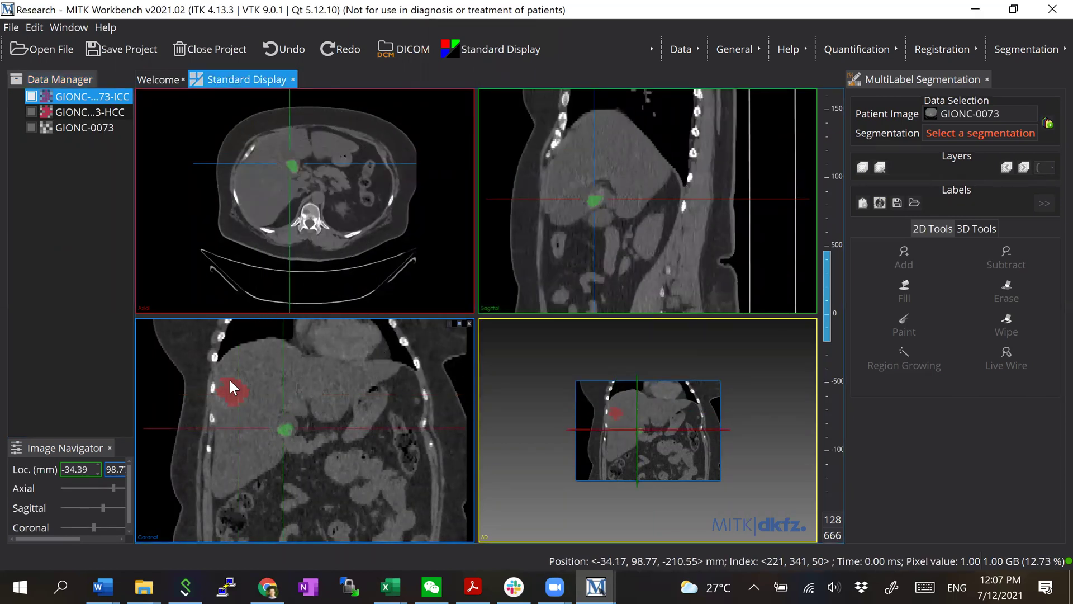
scroll(356, 179, "down", 9)
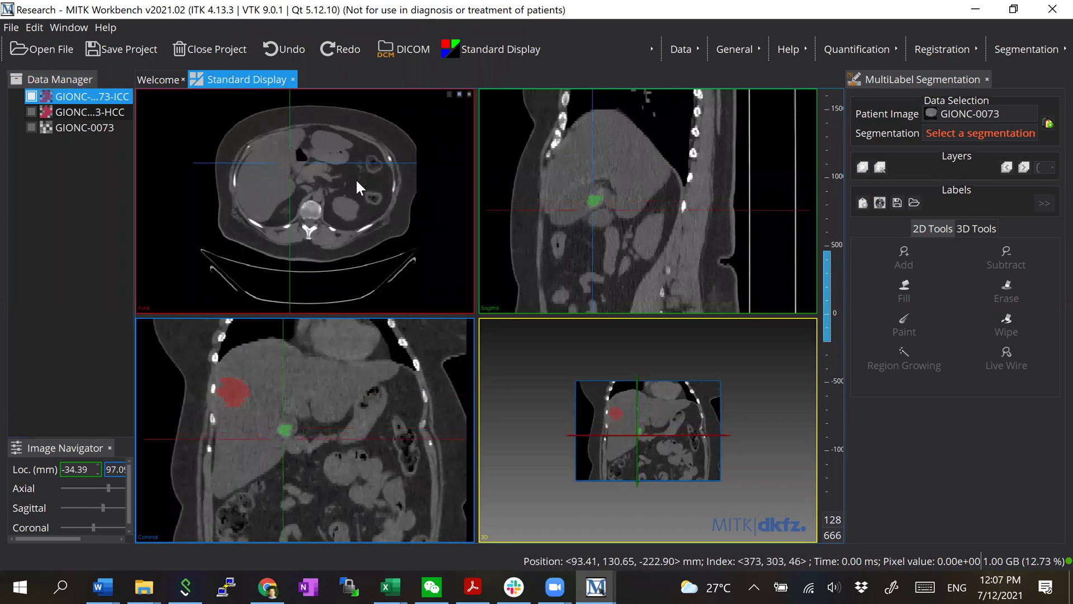
Locate the HCC lesion in the slice views and convert the loaded HCC mask into an editable segmentation
scroll(356, 179, "down", 3)
scroll(356, 179, "up", 5)
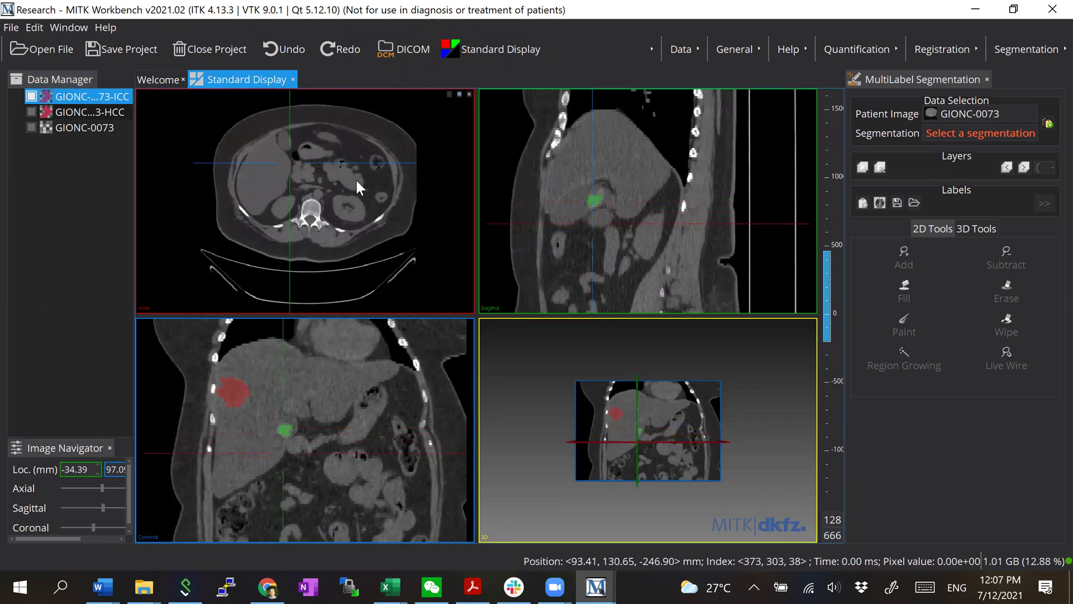
left_click(234, 395)
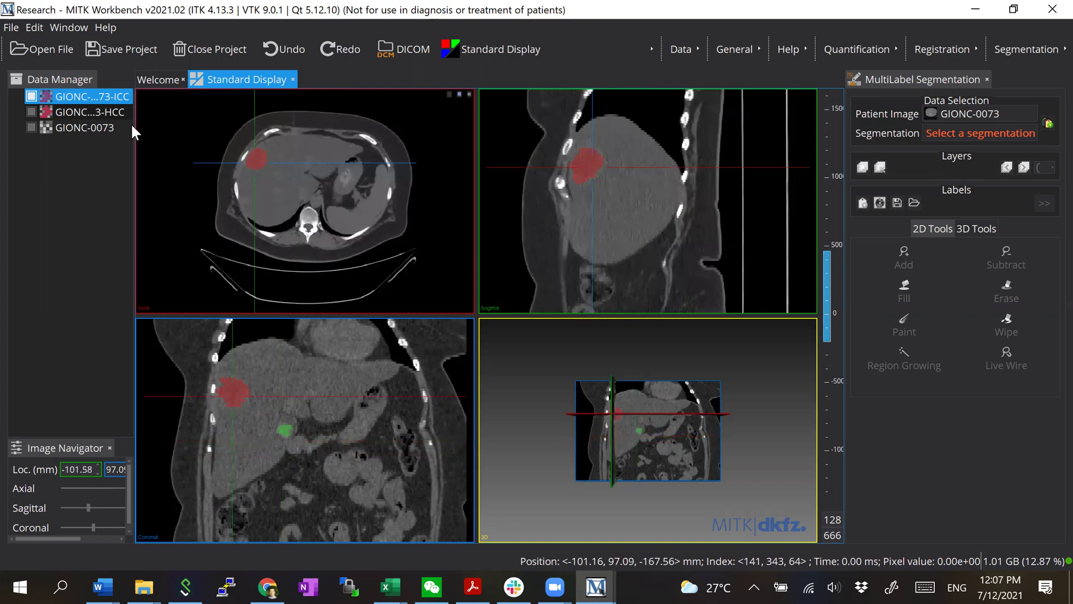
left_click(83, 111)
right_click(83, 111)
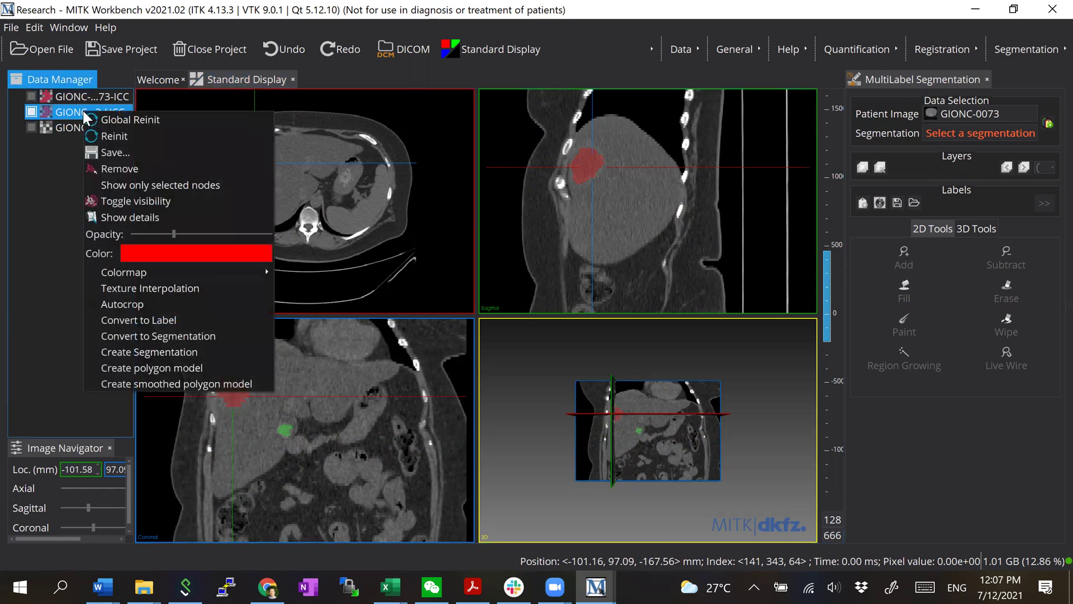
left_click(168, 336)
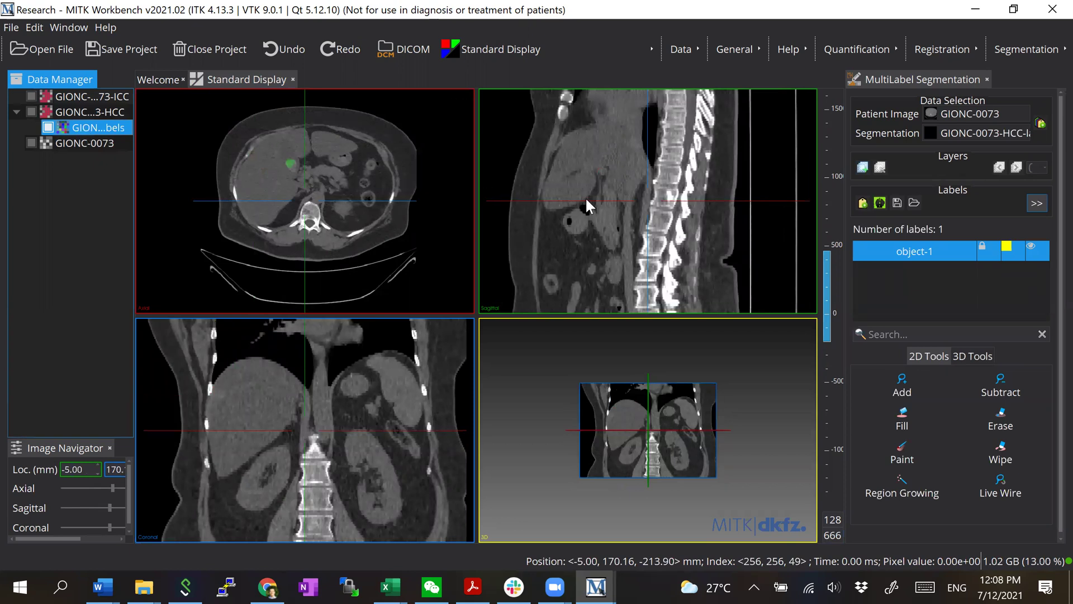
Bring up an axial slice through the HCC lesion and subtract part of the label along the lesion's lower edge
left_click(596, 175)
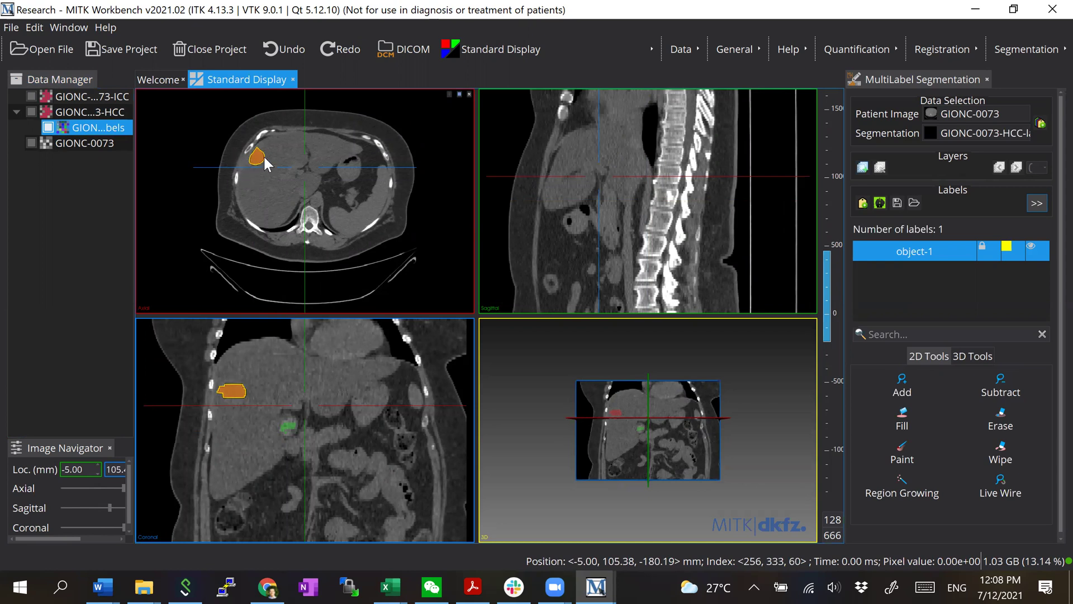
left_click(997, 389)
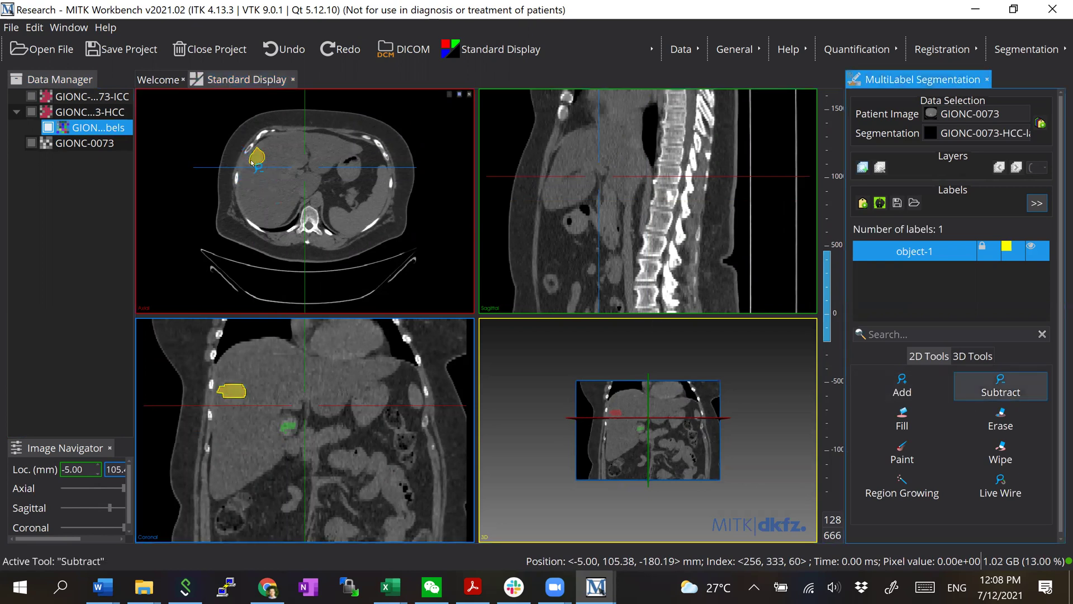
left_click_drag(253, 164, 251, 162)
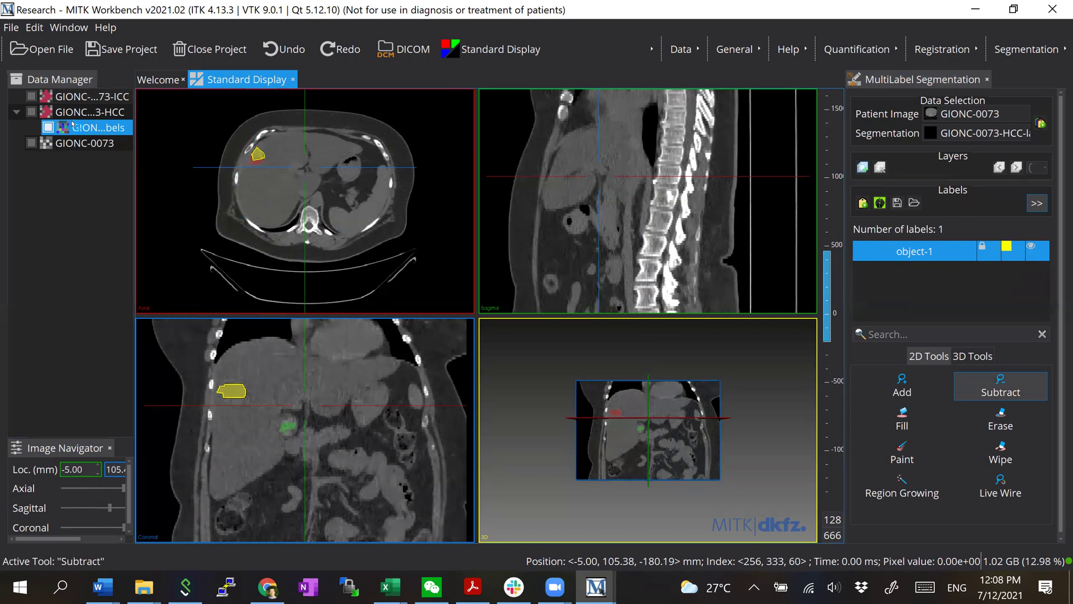
Hide the original HCC and ICC masks and add a large freehand region to the label beside the vertebra on the axial slice
left_click(33, 118)
left_click(32, 97)
left_click(902, 386)
left_click_drag(305, 188, 308, 189)
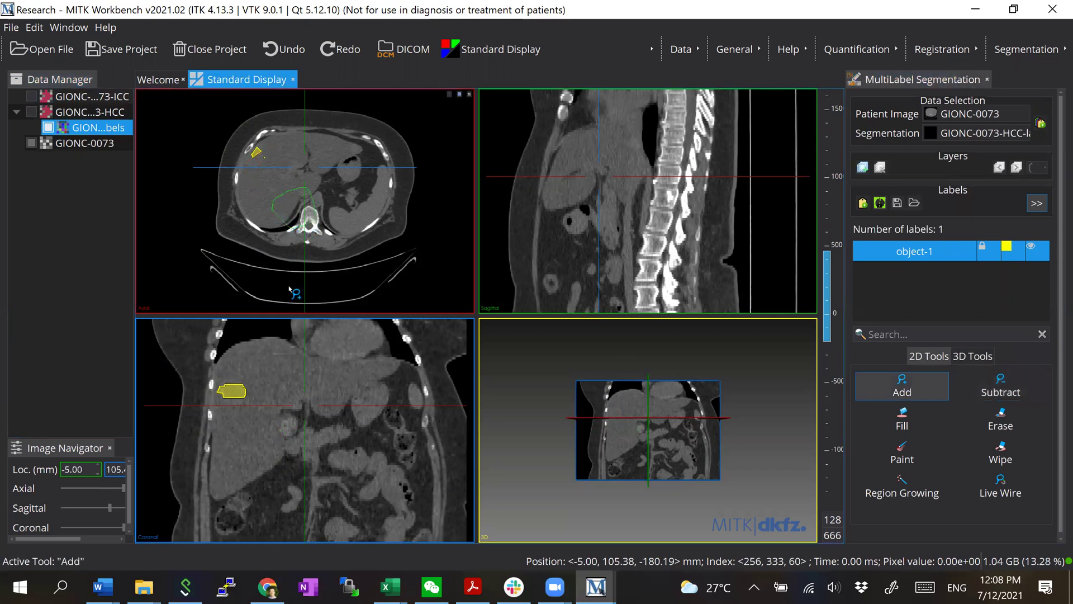
Save the edited HCC label segmentation in Nifti format as GIONC-0073-HCC_v2.nii.gz in the IBM_project folder
right_click(105, 129)
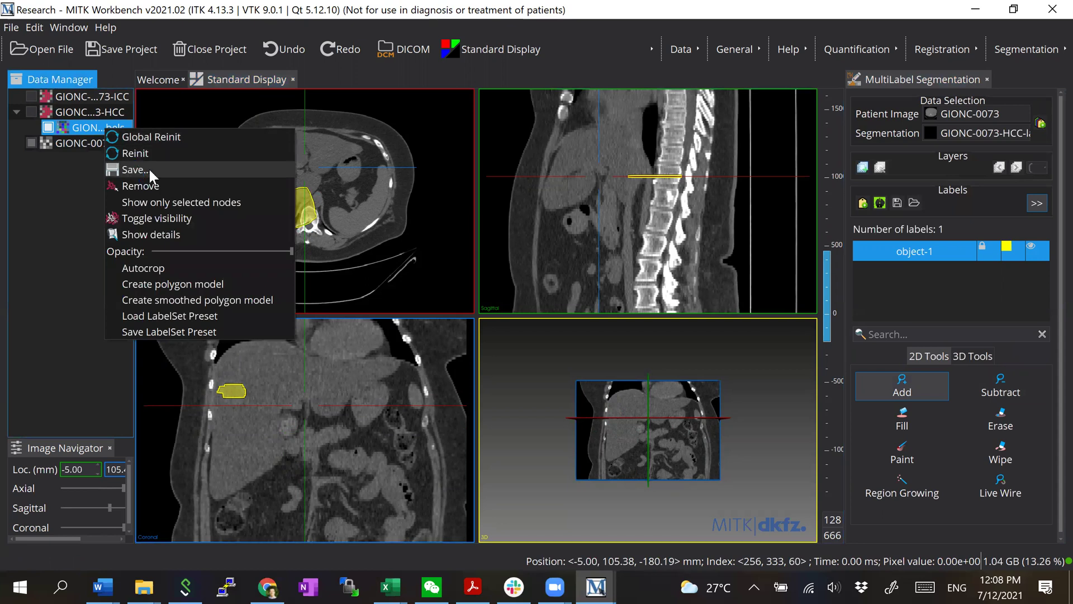
left_click(134, 169)
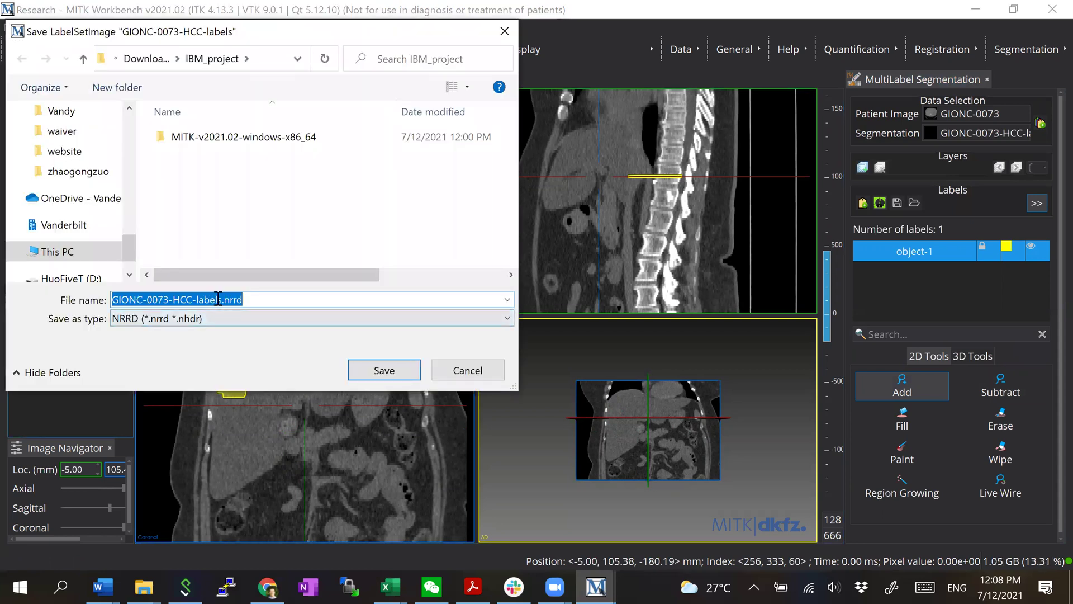
left_click(213, 317)
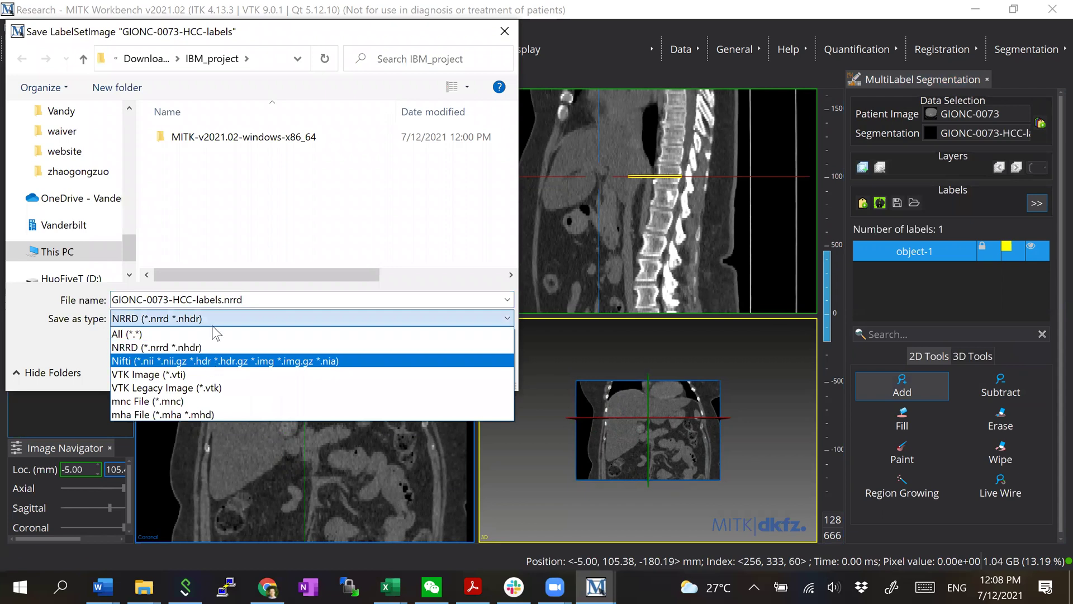
left_click(218, 361)
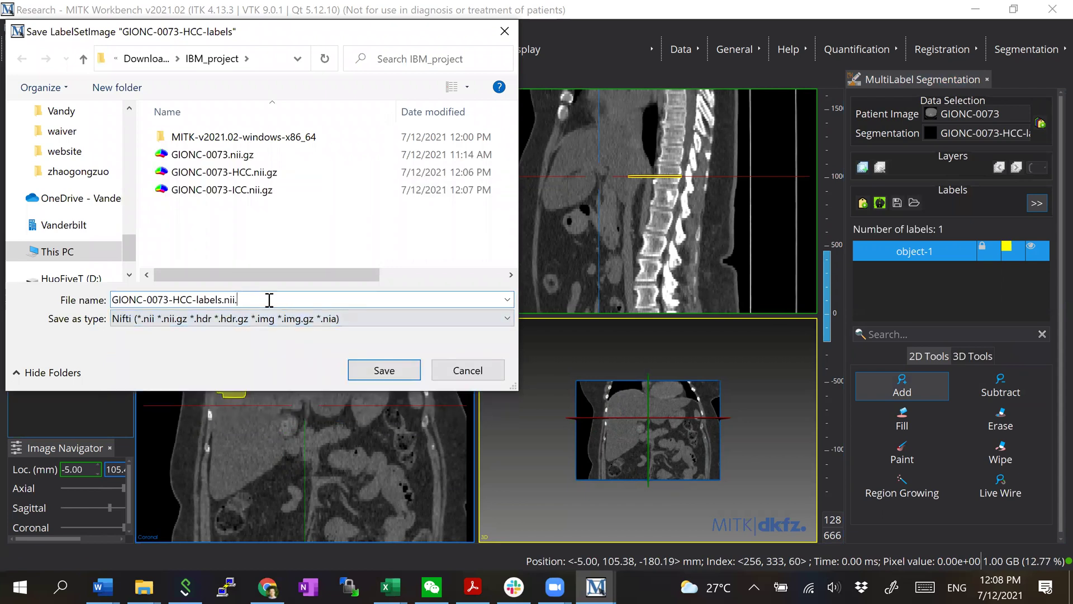
type("gz")
left_click(222, 299)
key("BackSpace")
key("BackSpace")
key("BackSpace")
key("BackSpace")
key("BackSpace")
key("BackSpace")
key("BackSpace")
type("_v2")
key("Return")
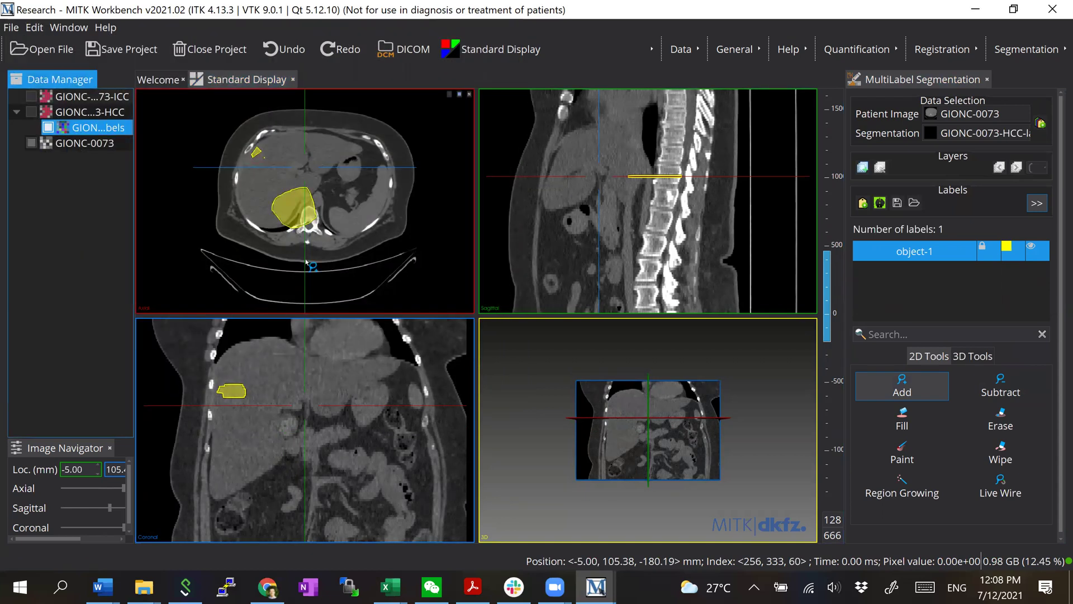